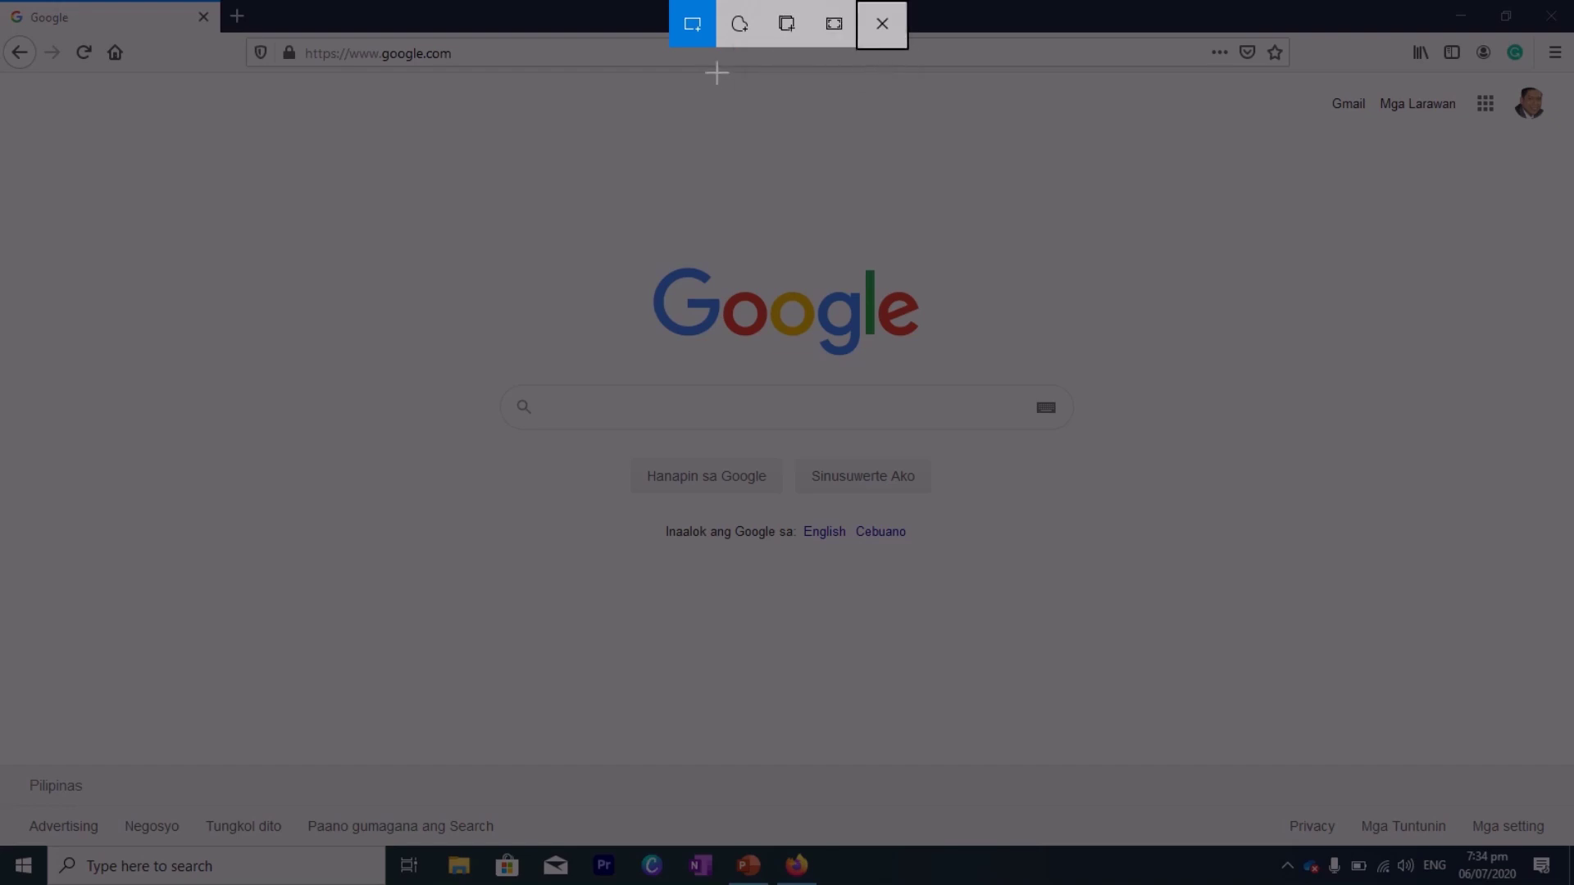
Step: Switch the snipping overlay over the Google page to Rectangular Snip mode
click(694, 24)
Step: Drag a rectangle enclosing the Google logo, search box and buttons to capture it
drag(448, 227, 1120, 571)
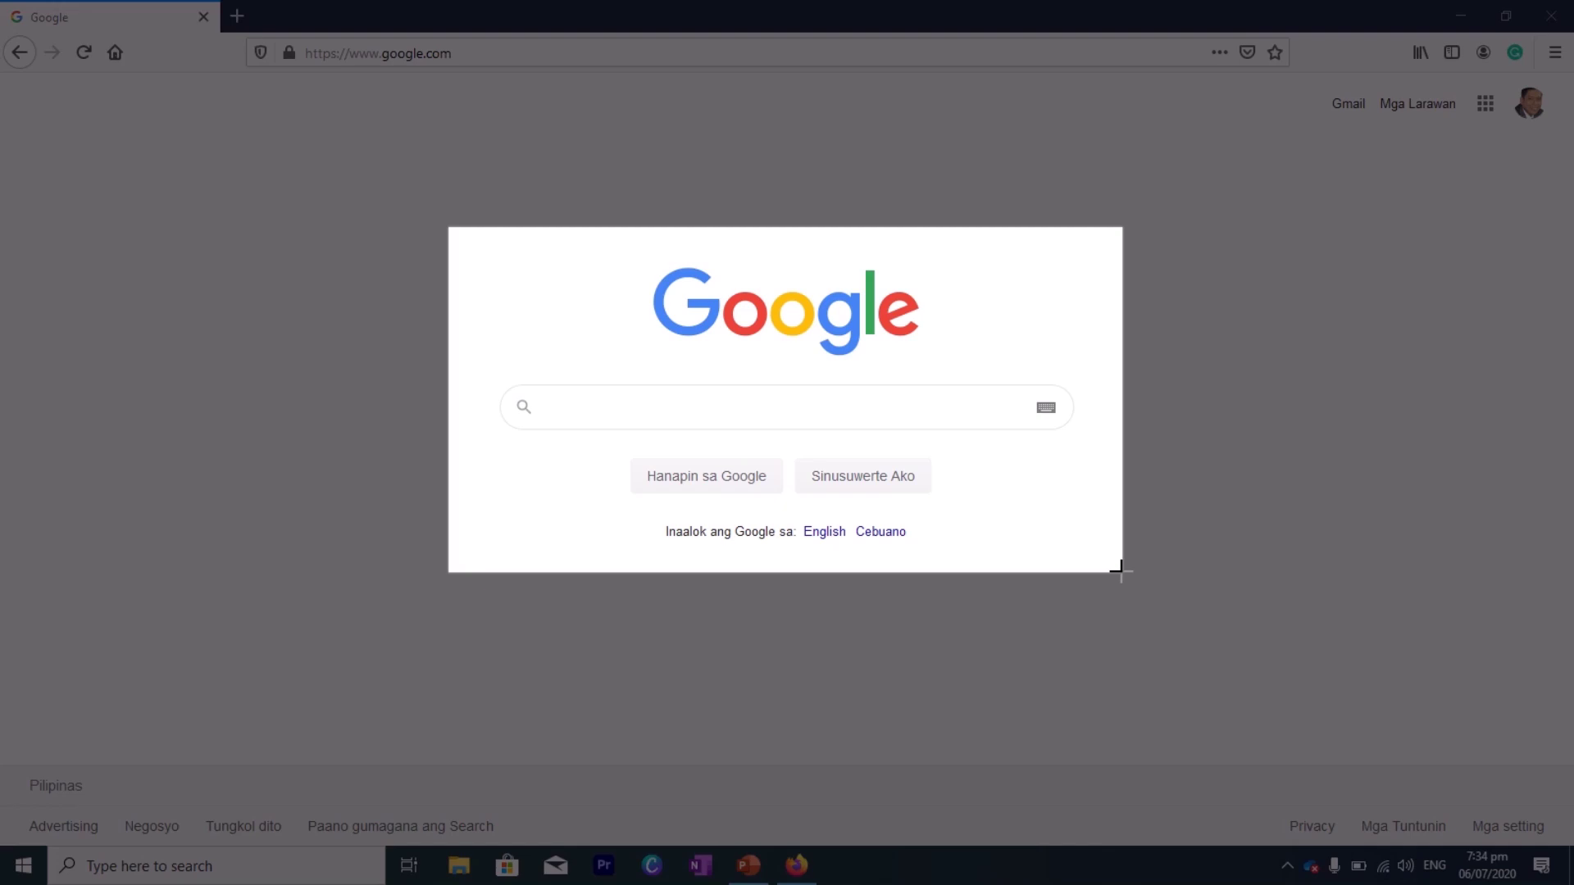
drag(1120, 571, 1121, 572)
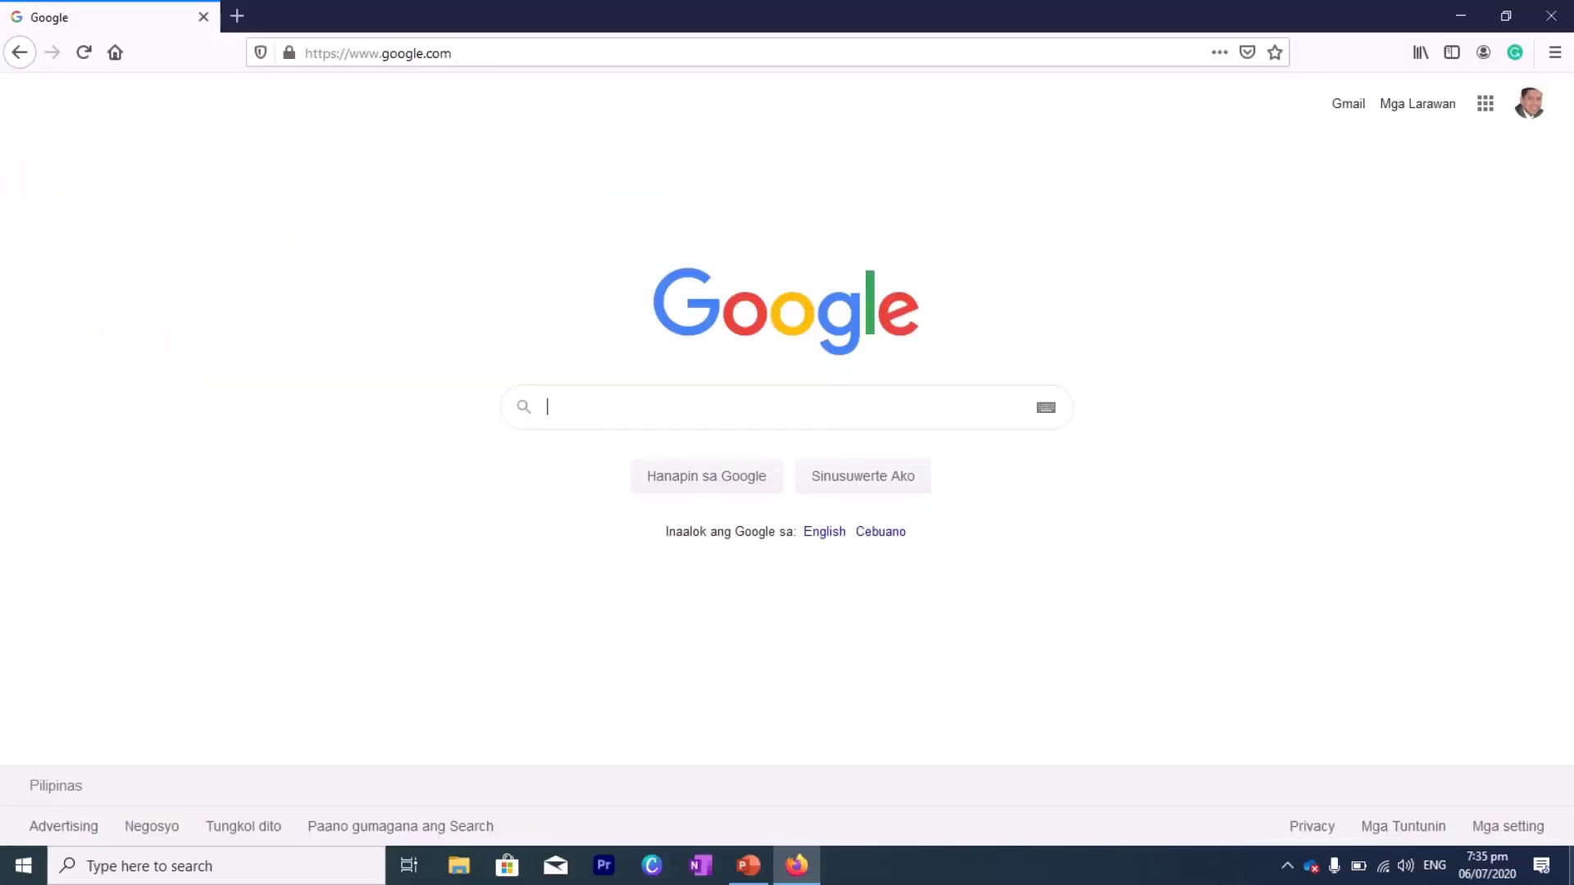
Step: Open the new Google snip from its Action Center notification and start Save As
click(1541, 866)
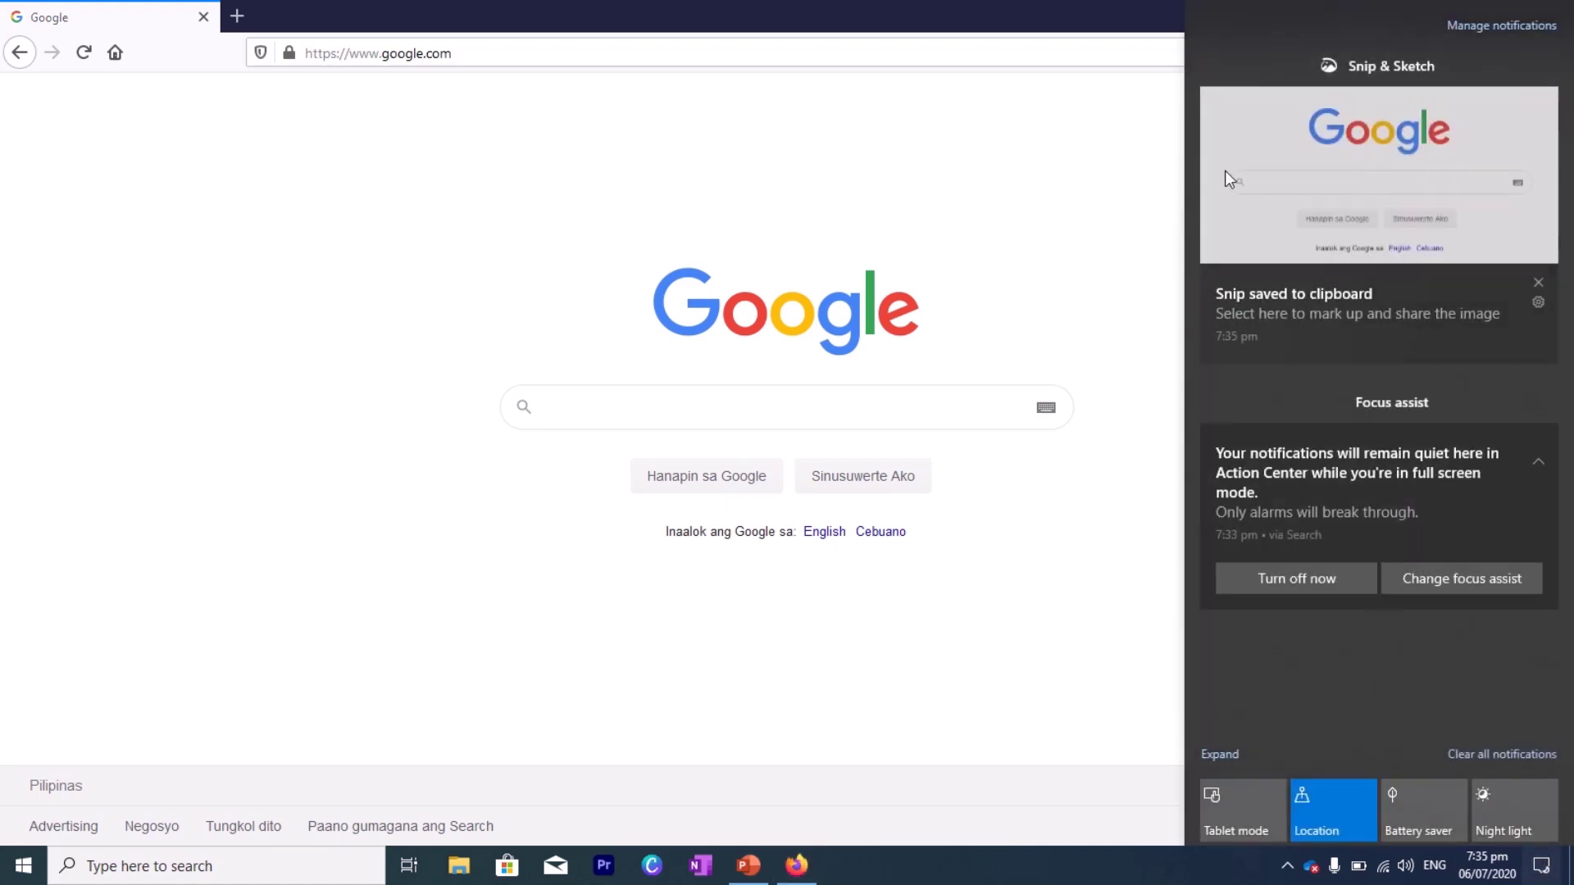
click(1337, 170)
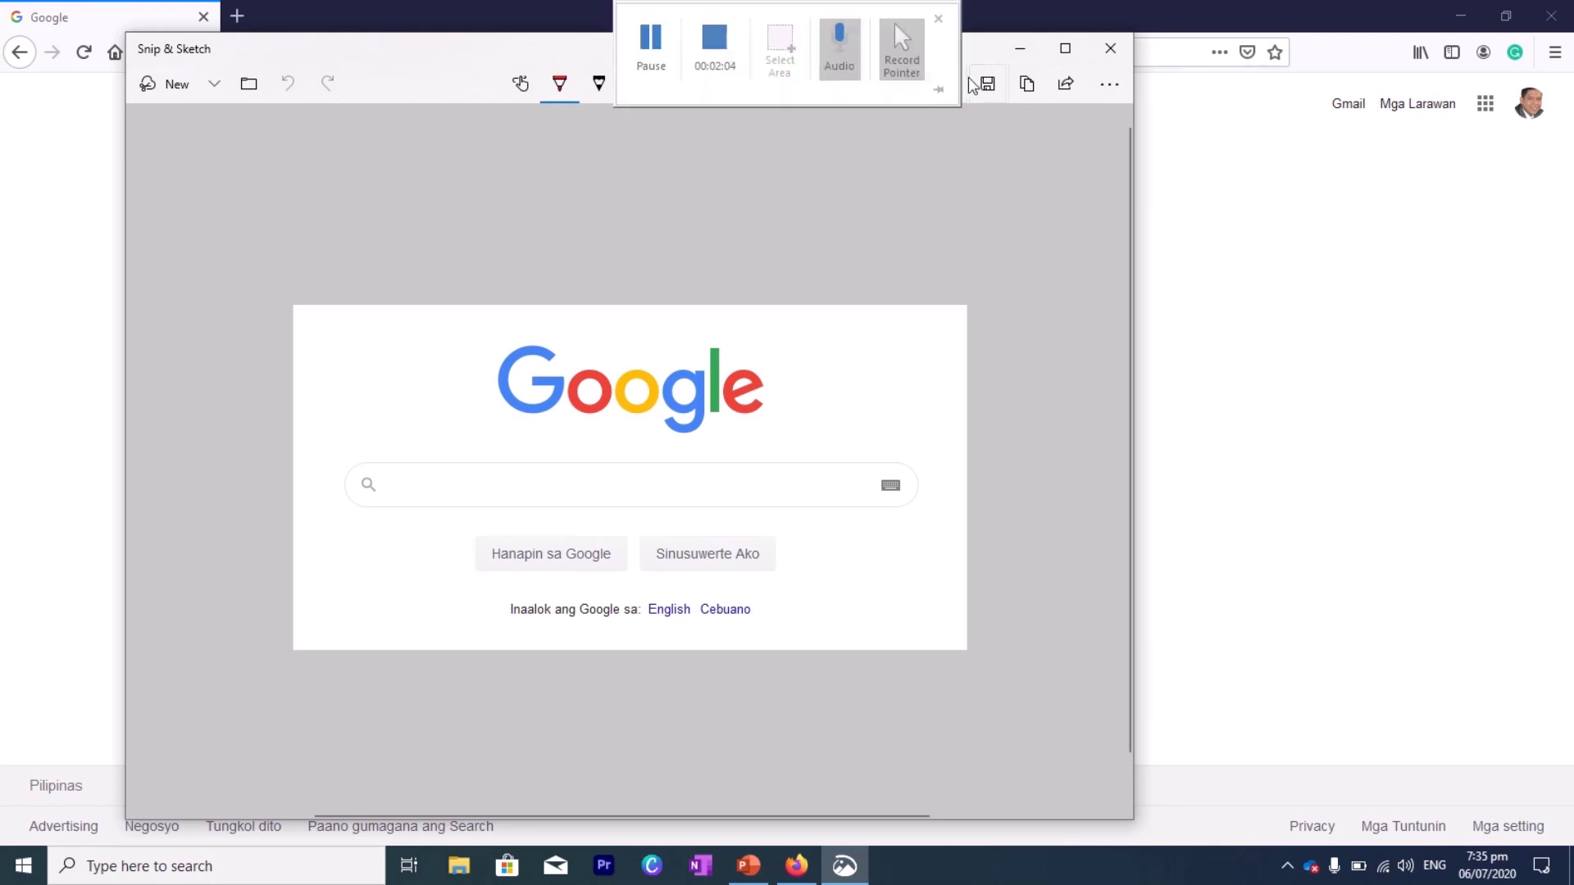
click(987, 84)
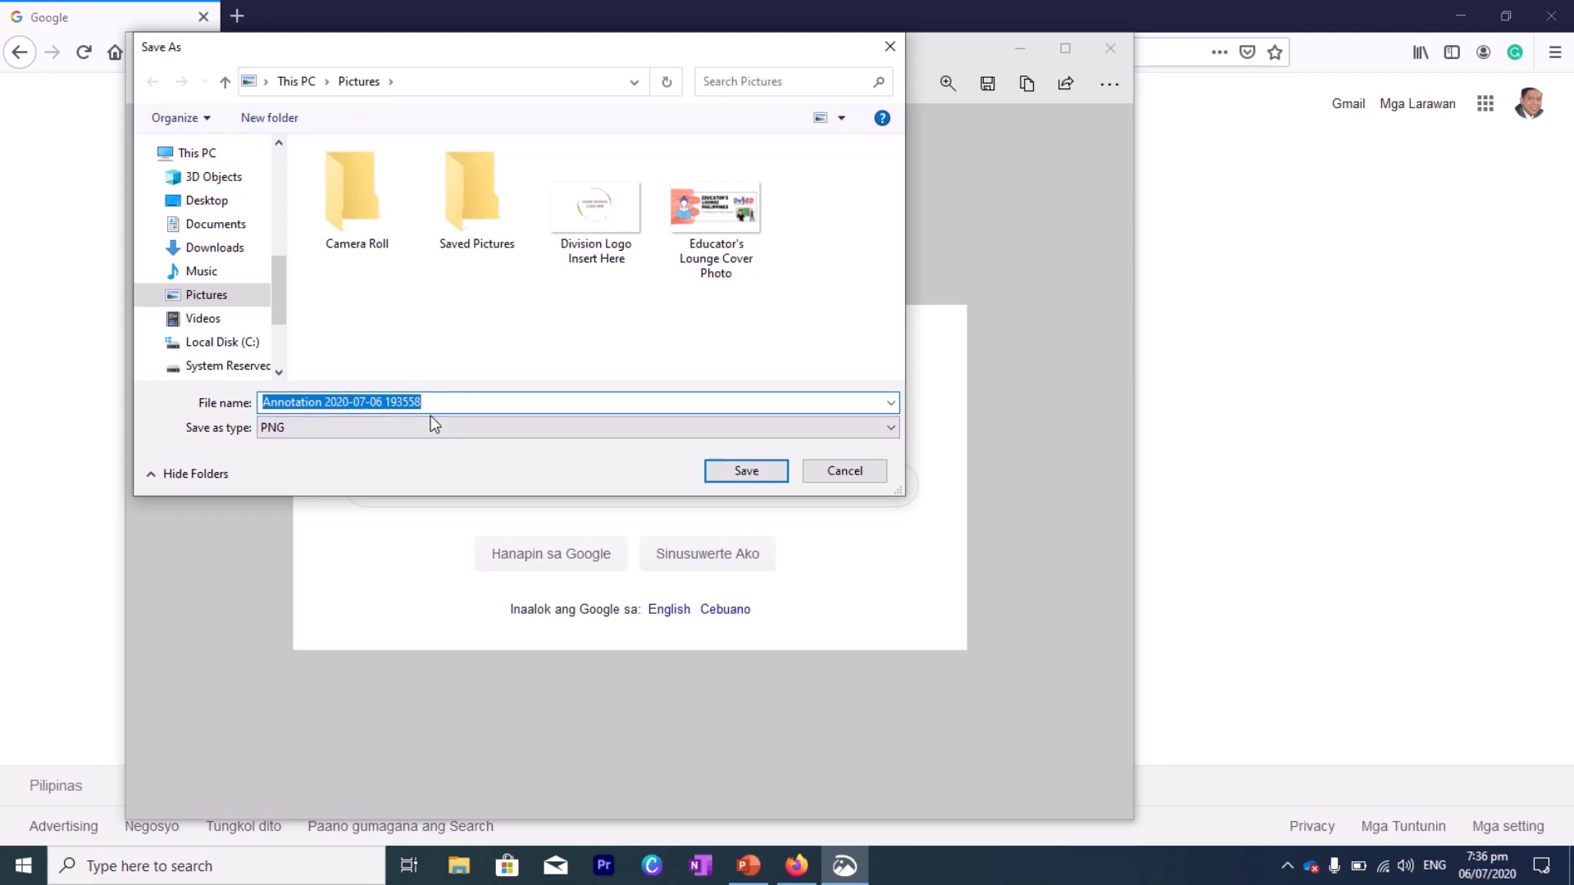
Step: Save the snip in Pictures as the PNG 'Google Front Home Page'
text(Google Picture)
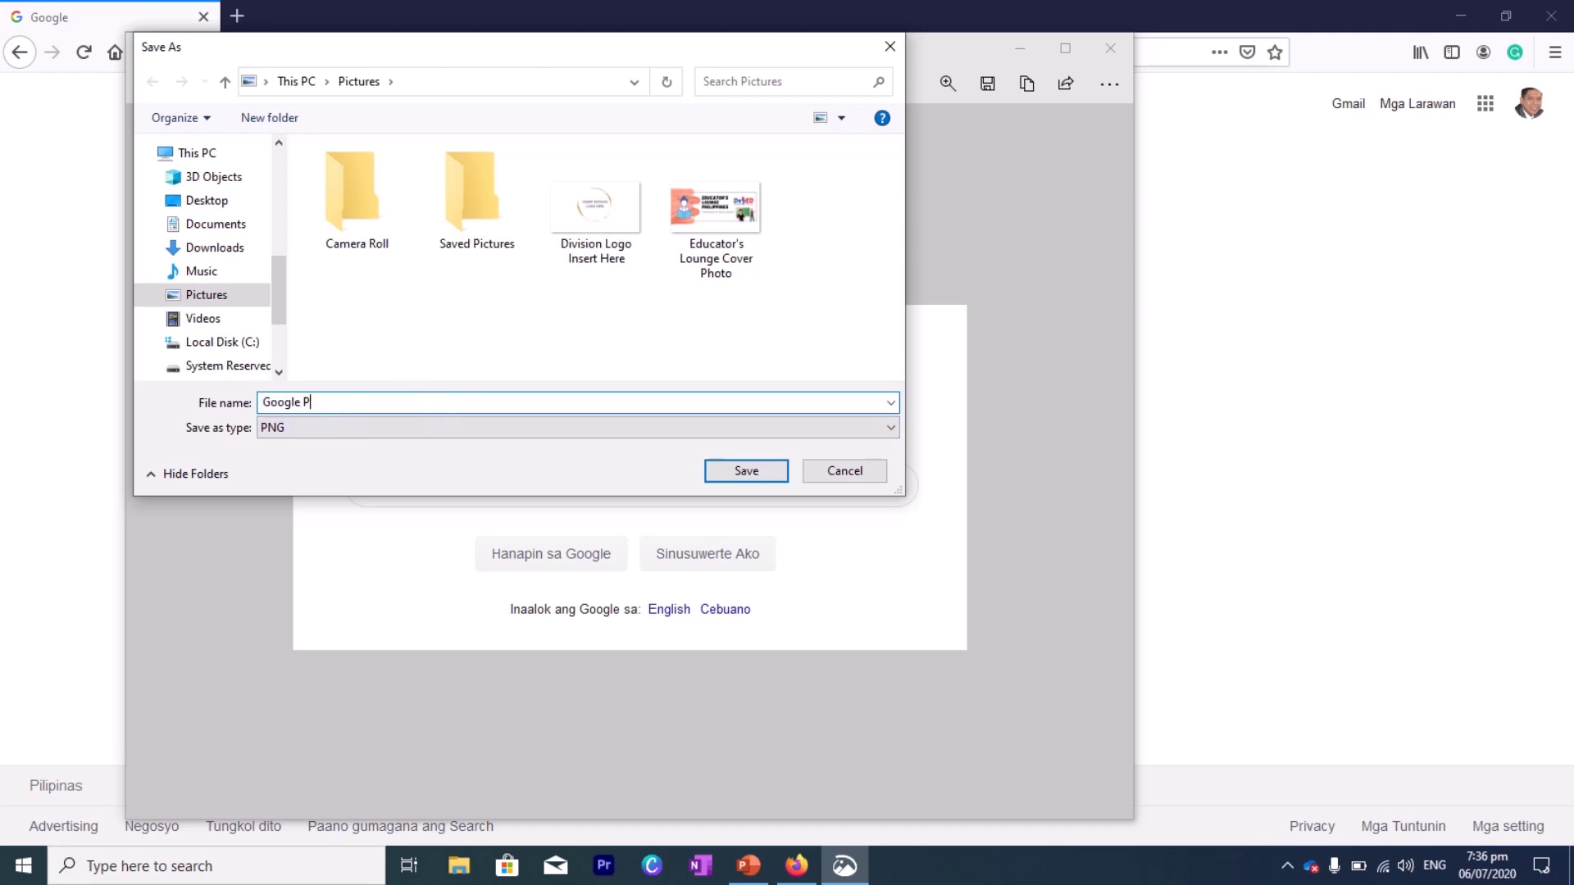
key(BackSpace)
key(BackSpace)
key(BackSpace)
key(BackSpace)
key(BackSpace)
key(BackSpace)
key(BackSpace)
text(Front Home Page)
key(Return)
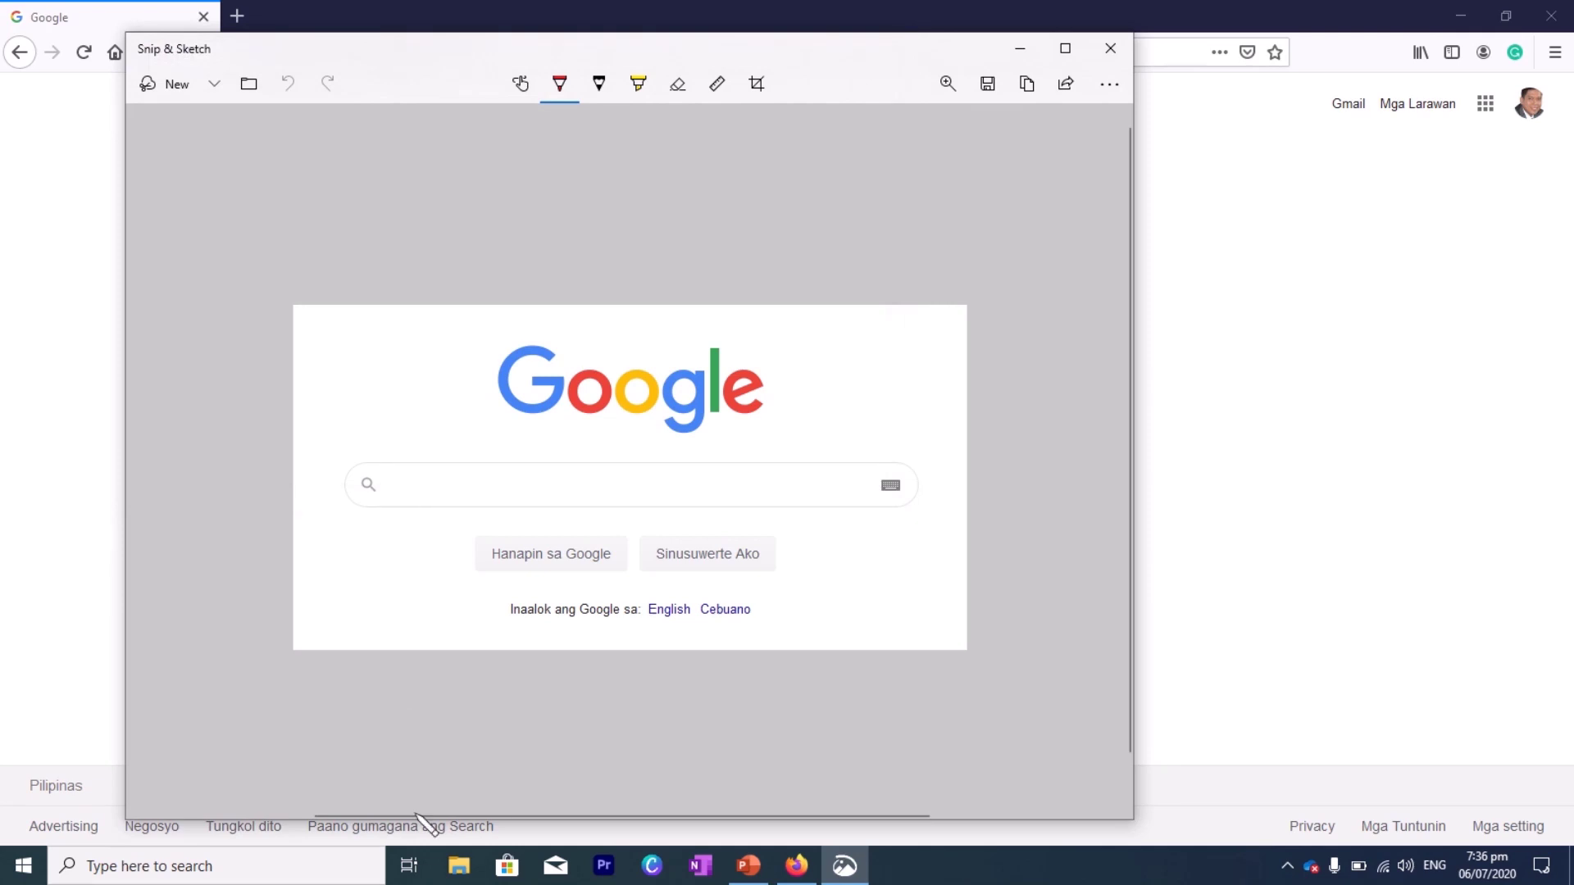
Step: Check the saved Google Front Home Page image in Pictures, then return to Firefox
click(444, 876)
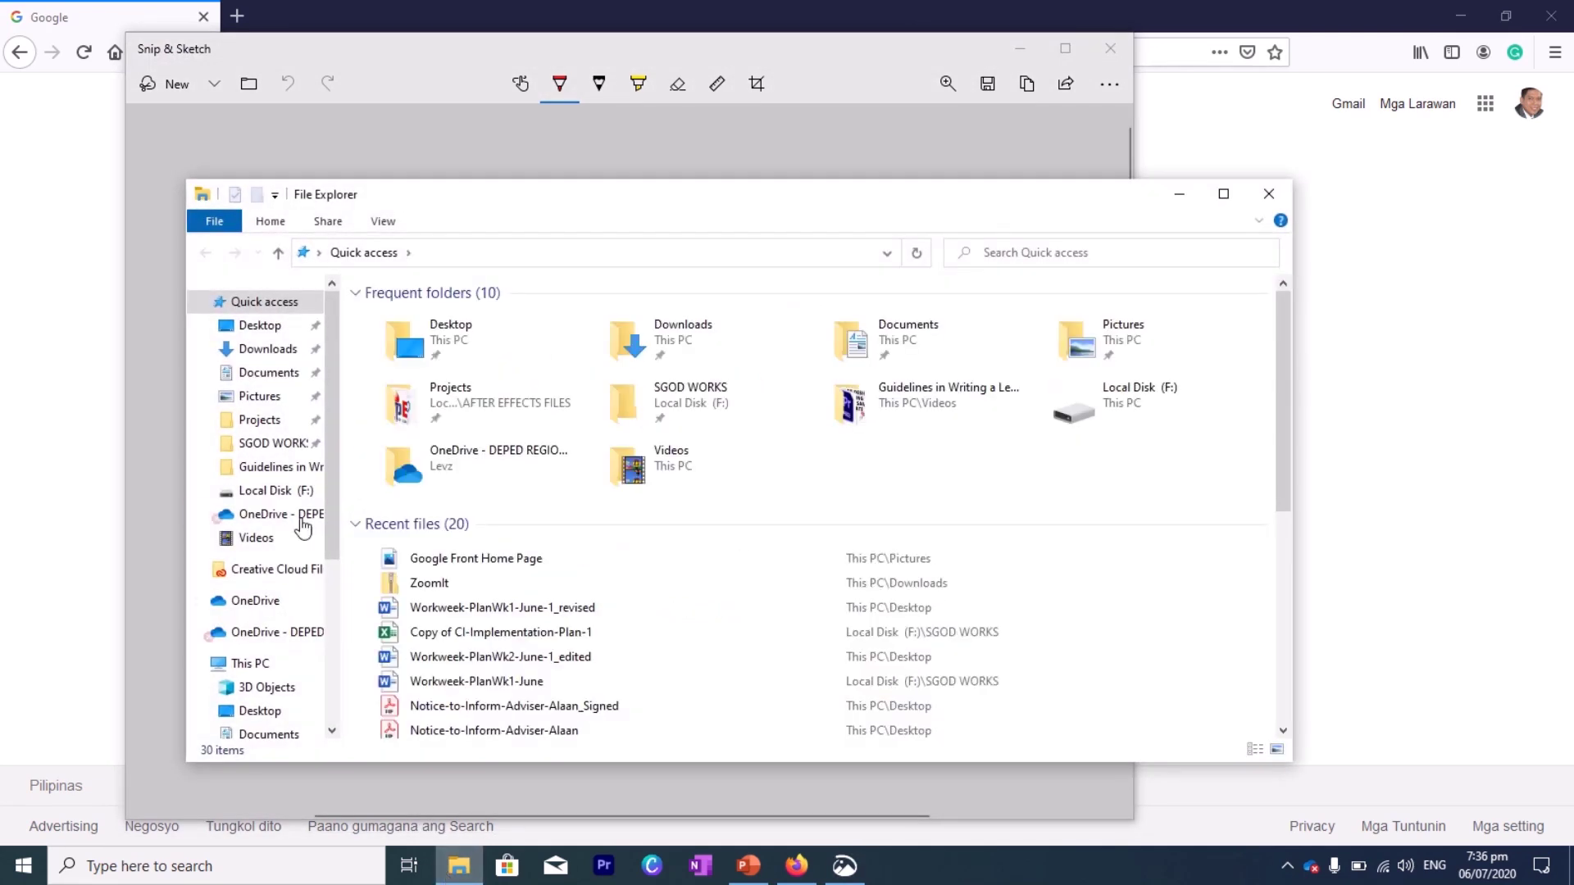
click(259, 397)
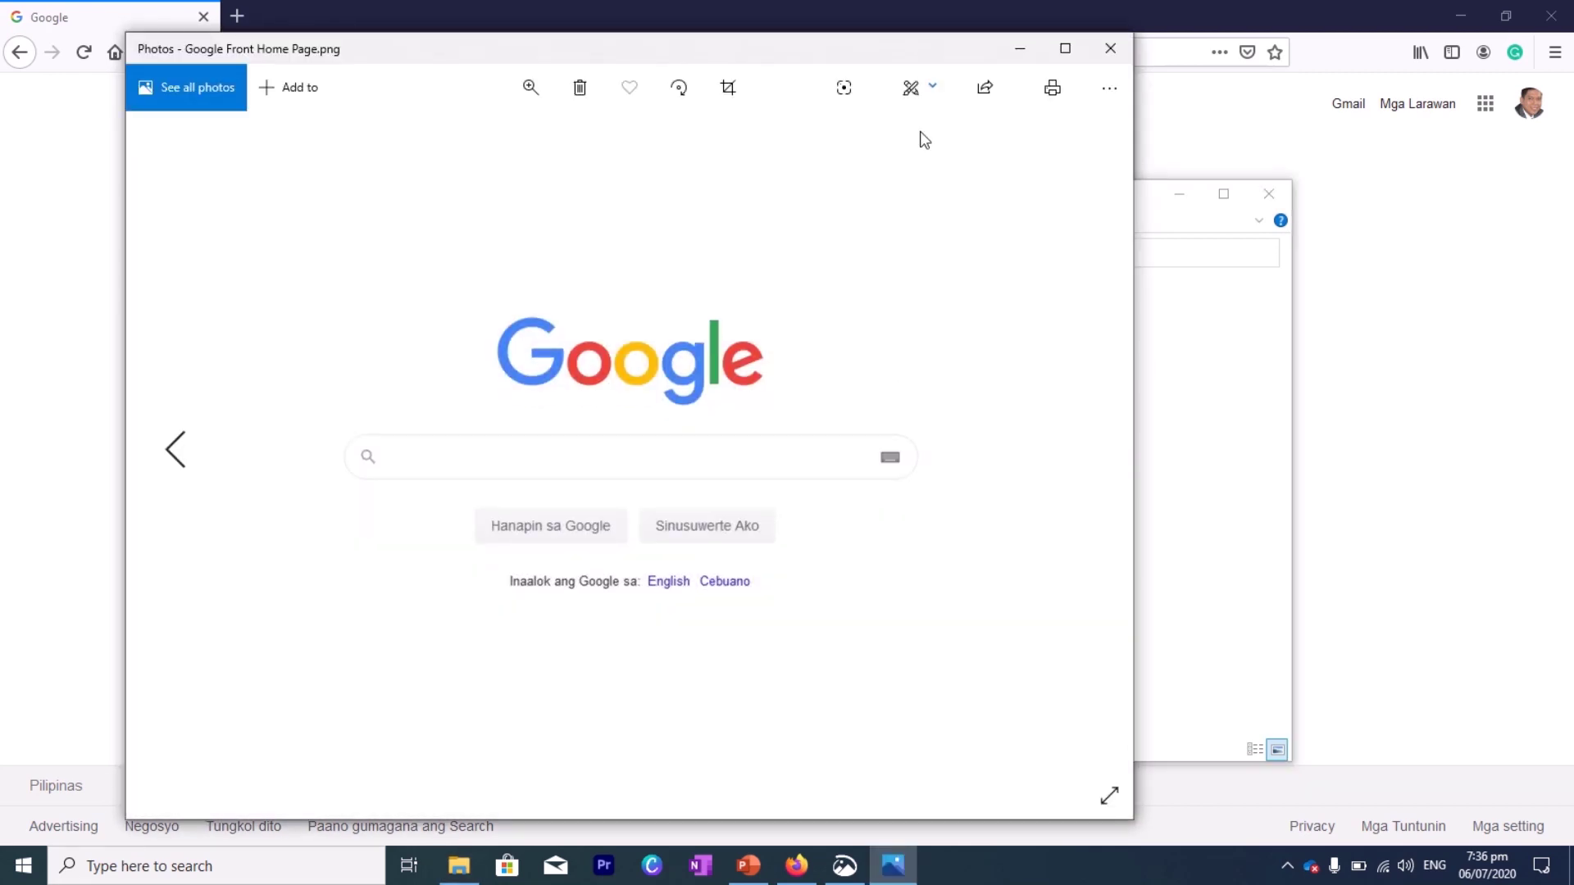
click(1109, 48)
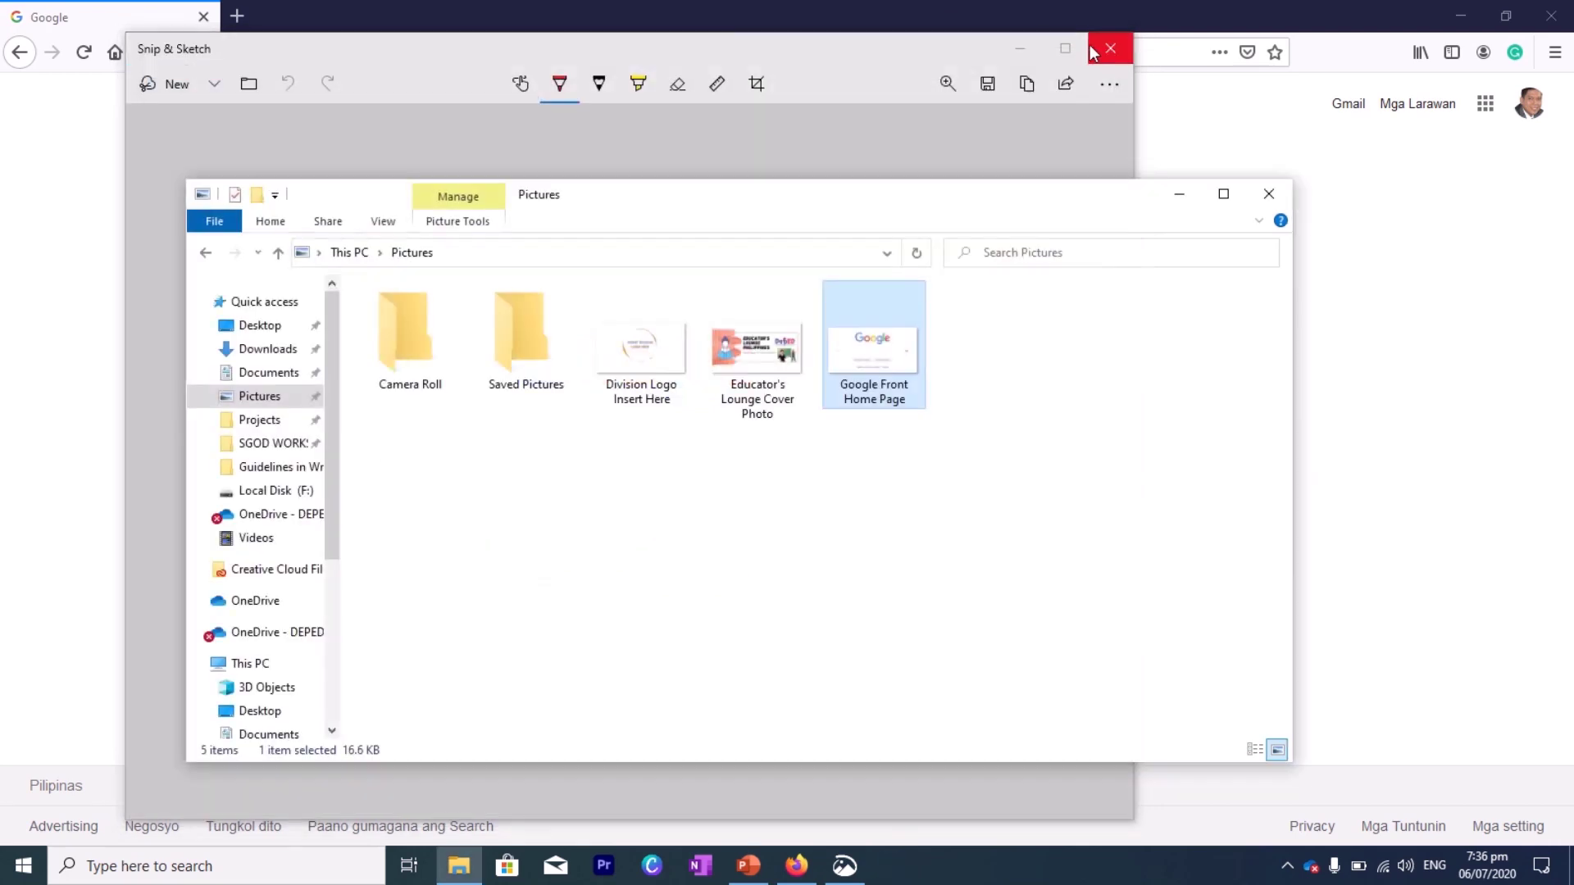
click(797, 867)
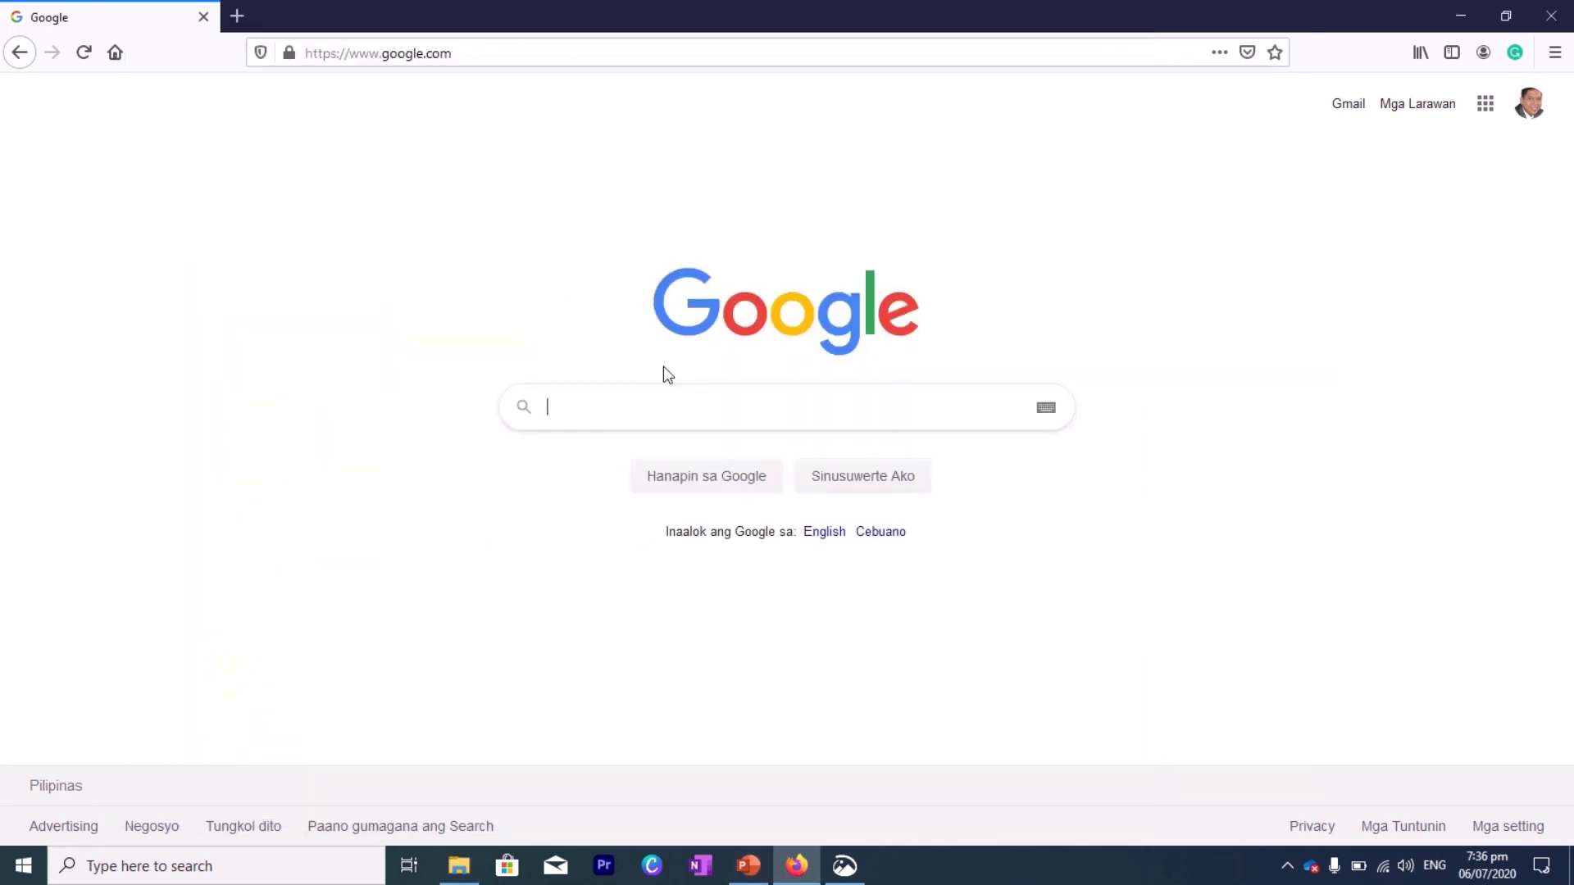
Step: Search Google Images for 'bird', enlarge the kingfisher picture, and start a new snip with Win+Shift+S
text(bird)
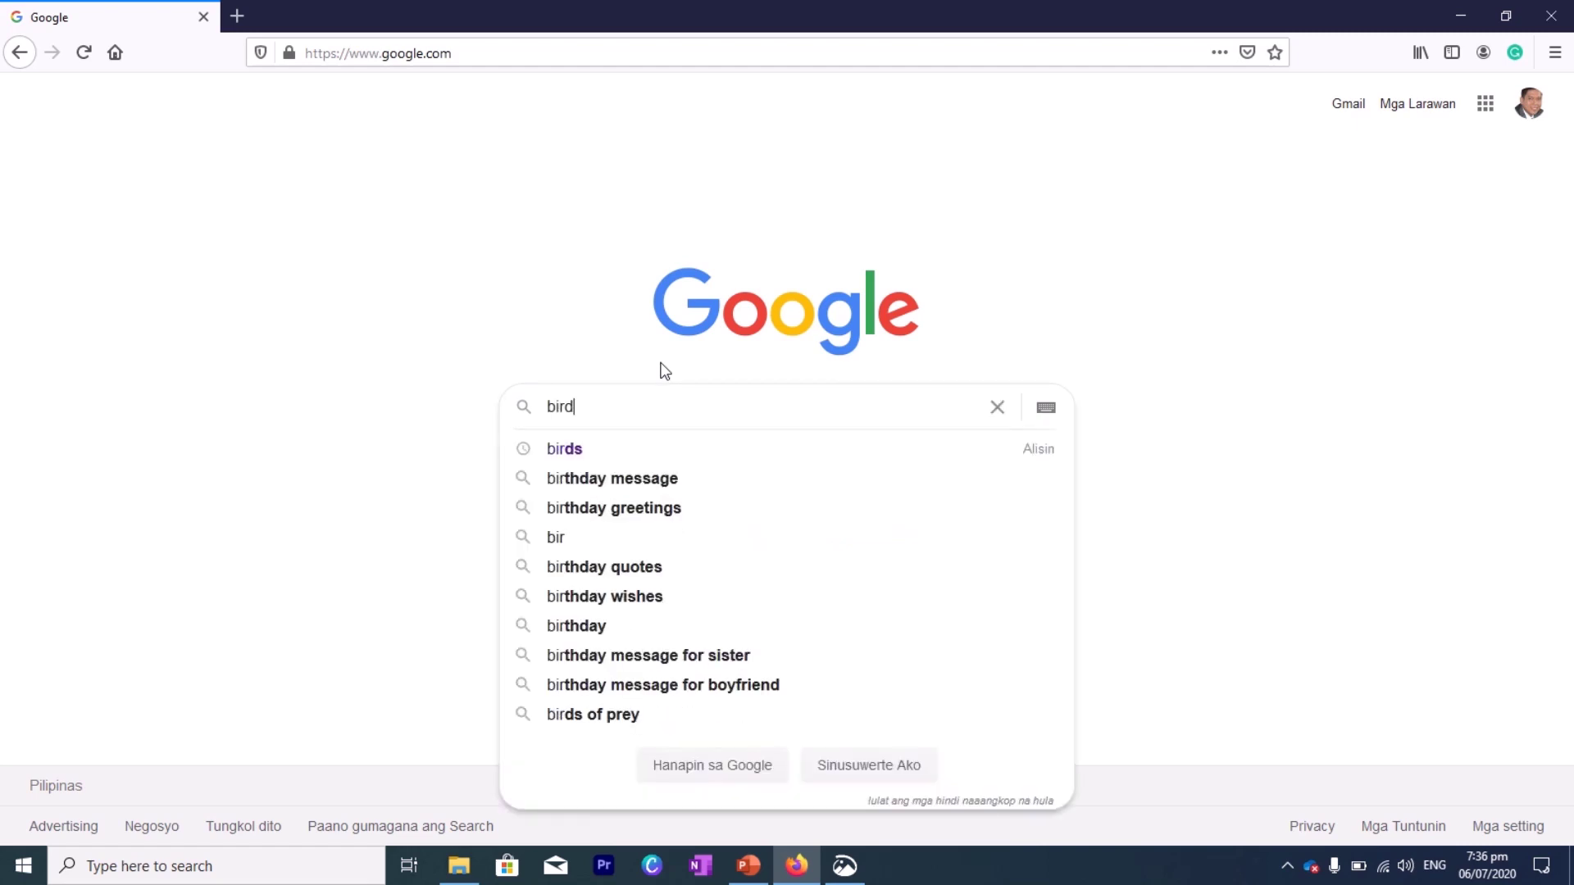
key(Return)
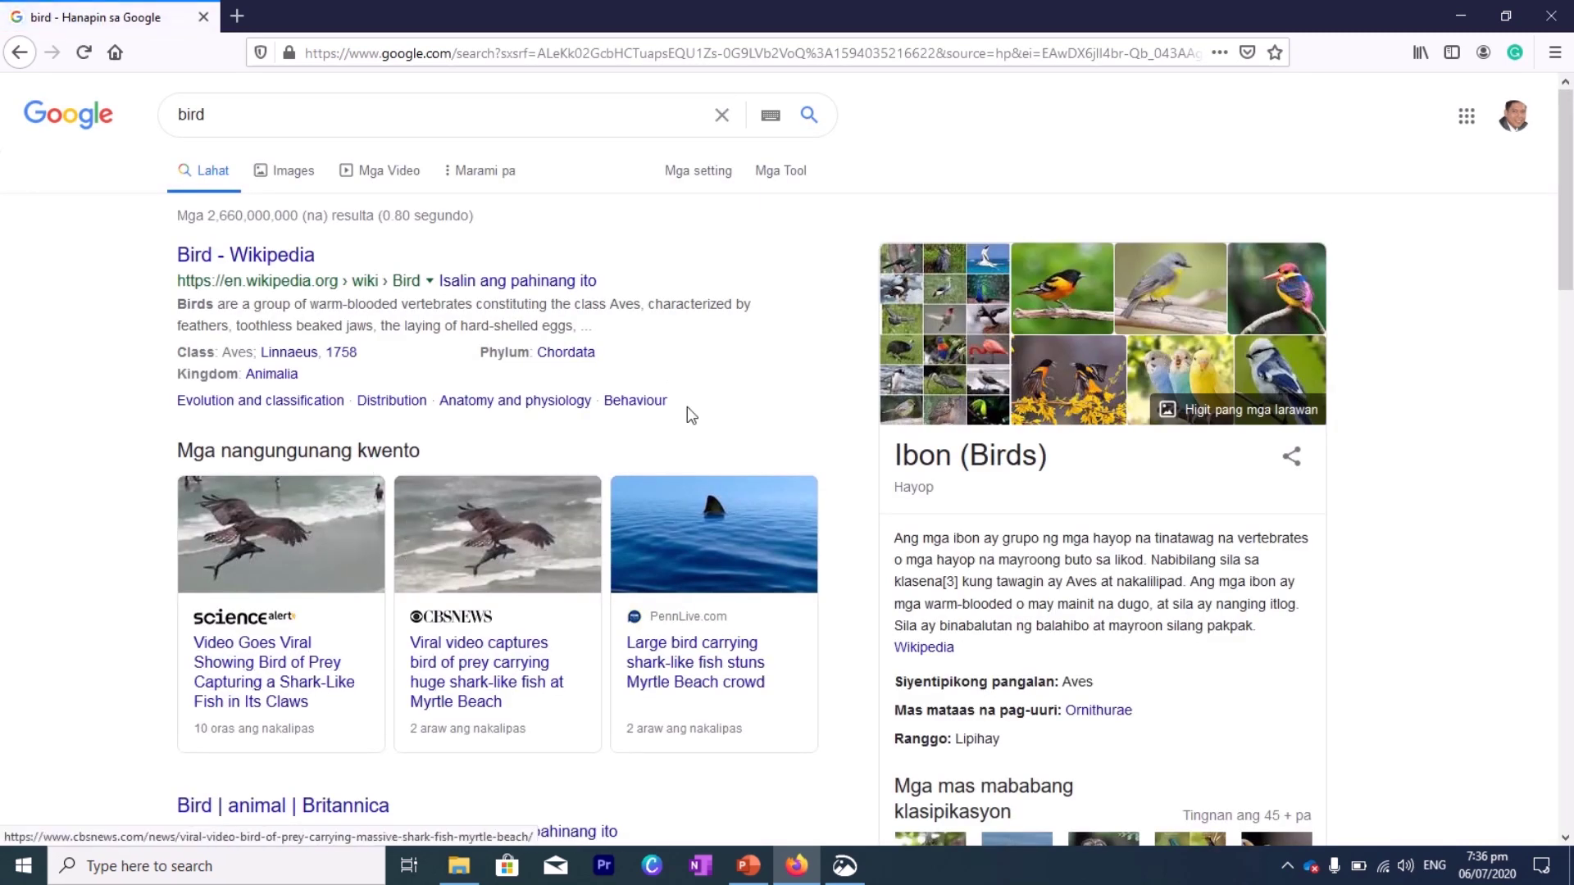
click(288, 179)
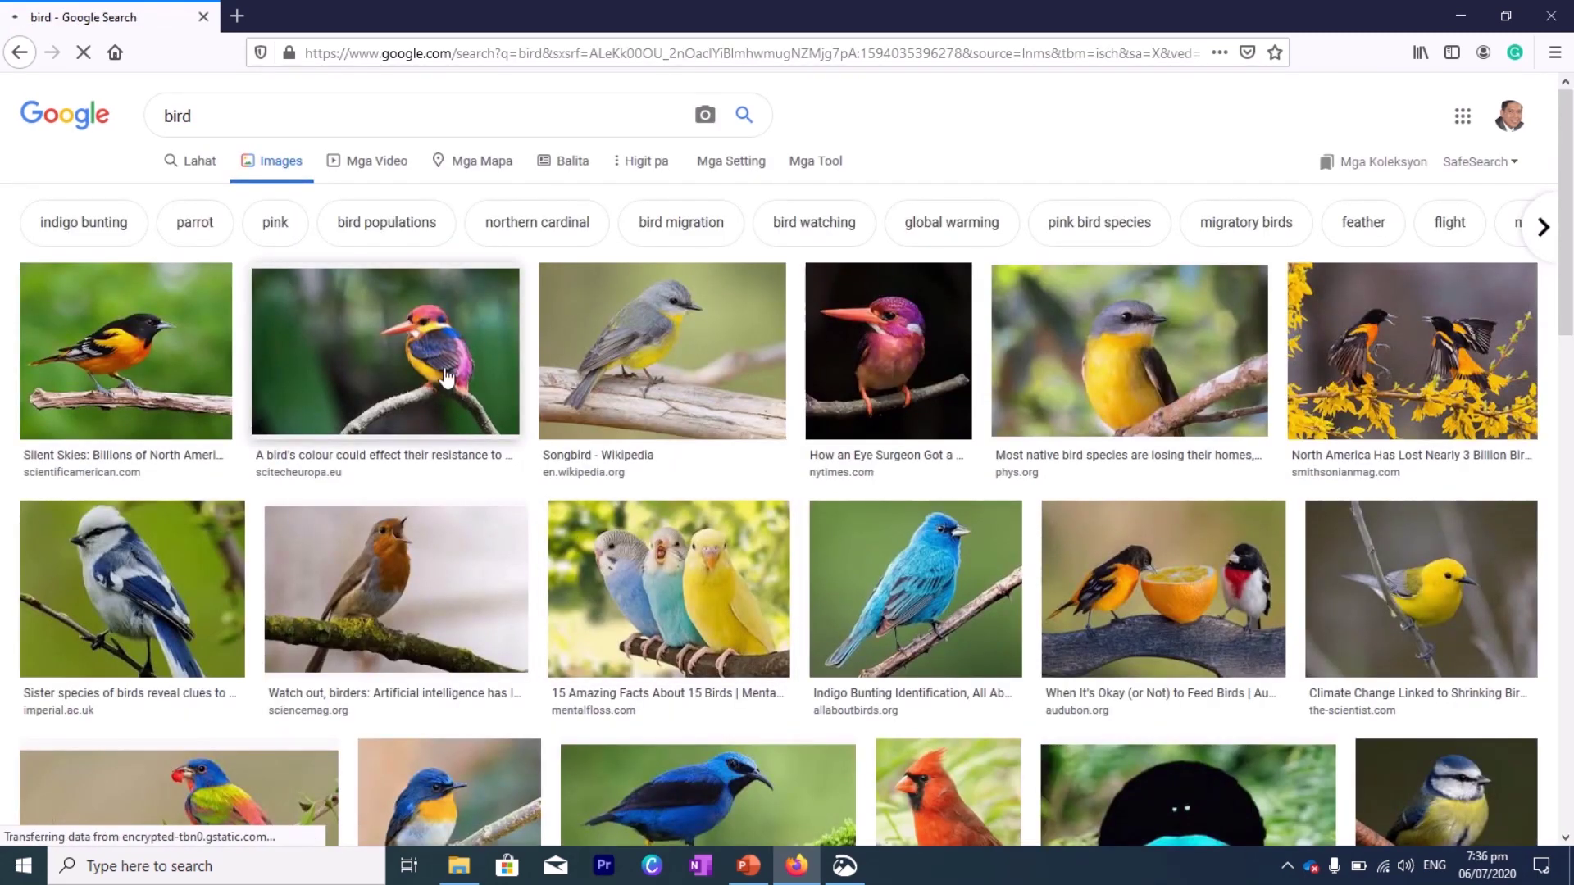
click(446, 378)
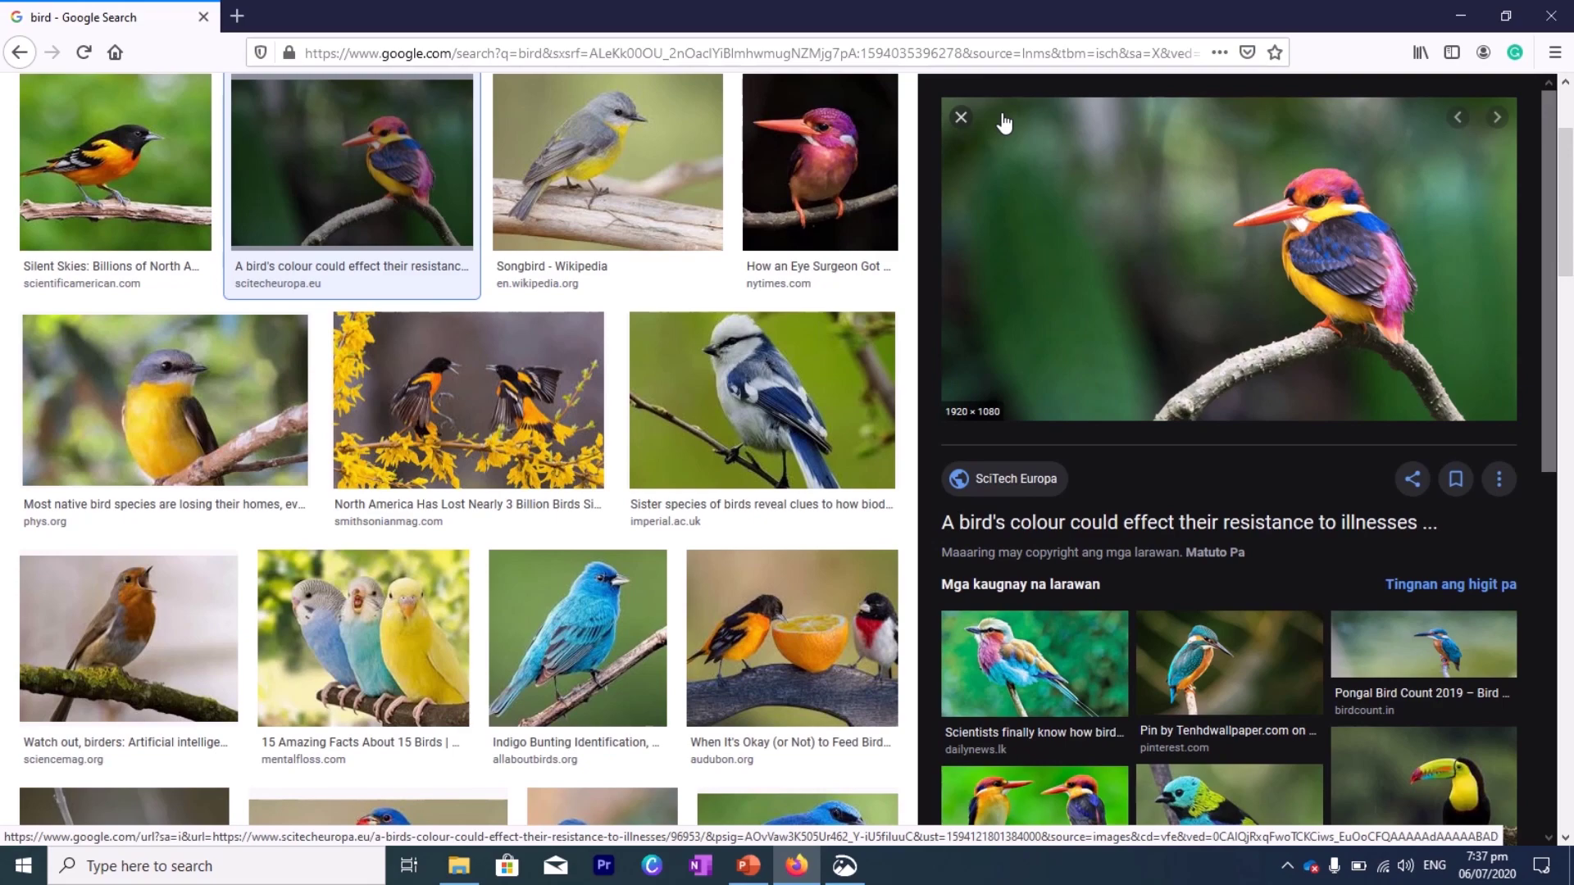
key(super+shift+s)
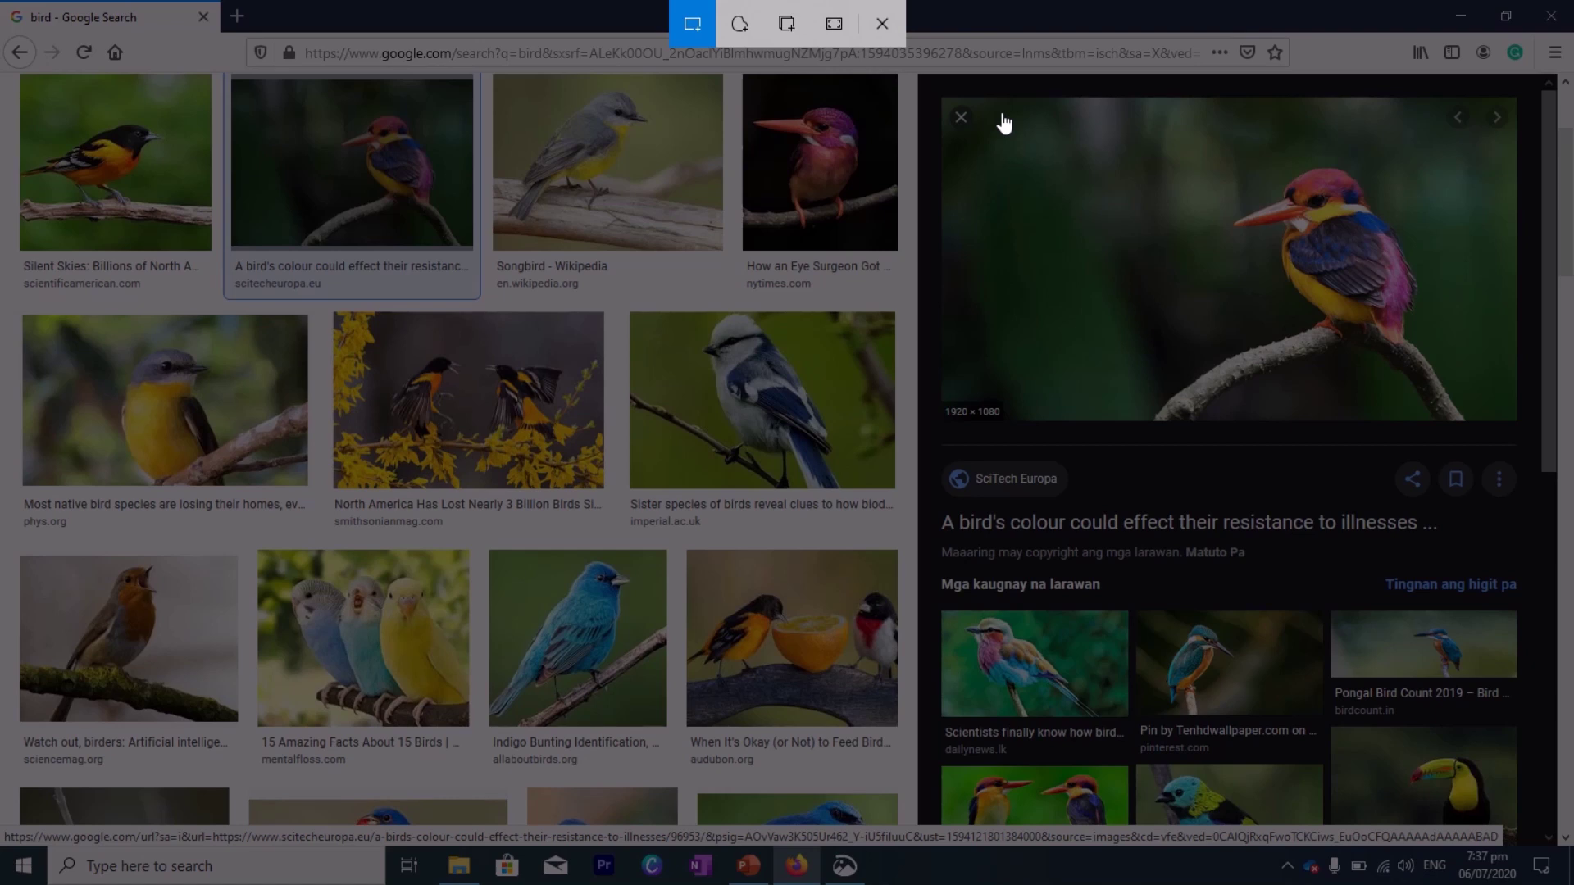
Step: Capture a free-form snip outlining the kingfisher, then bring up the Action Center
click(741, 27)
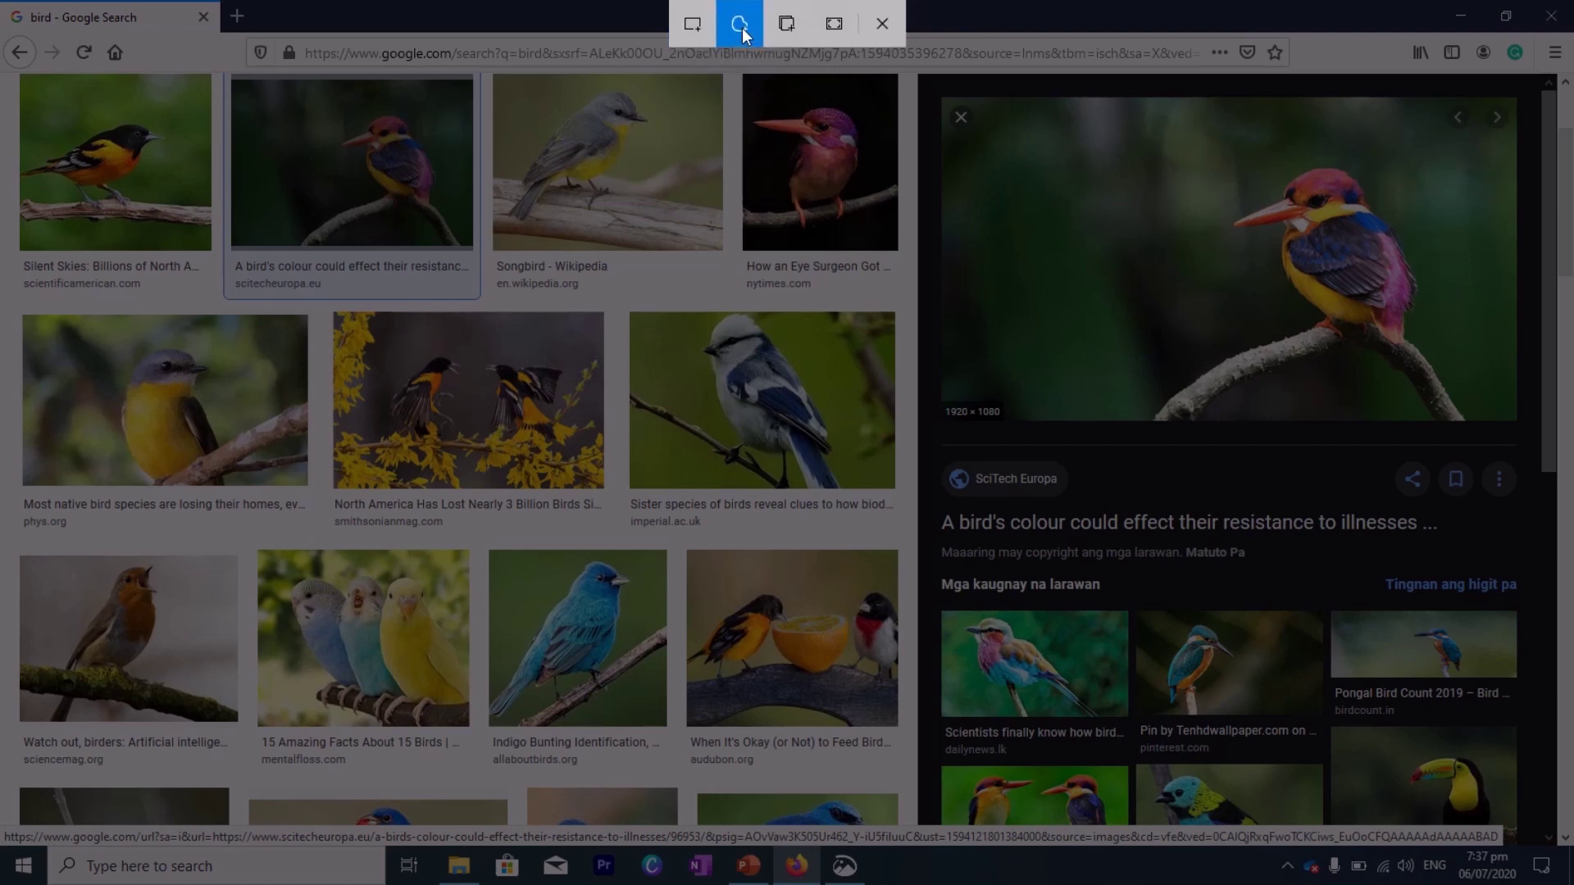
click(1303, 319)
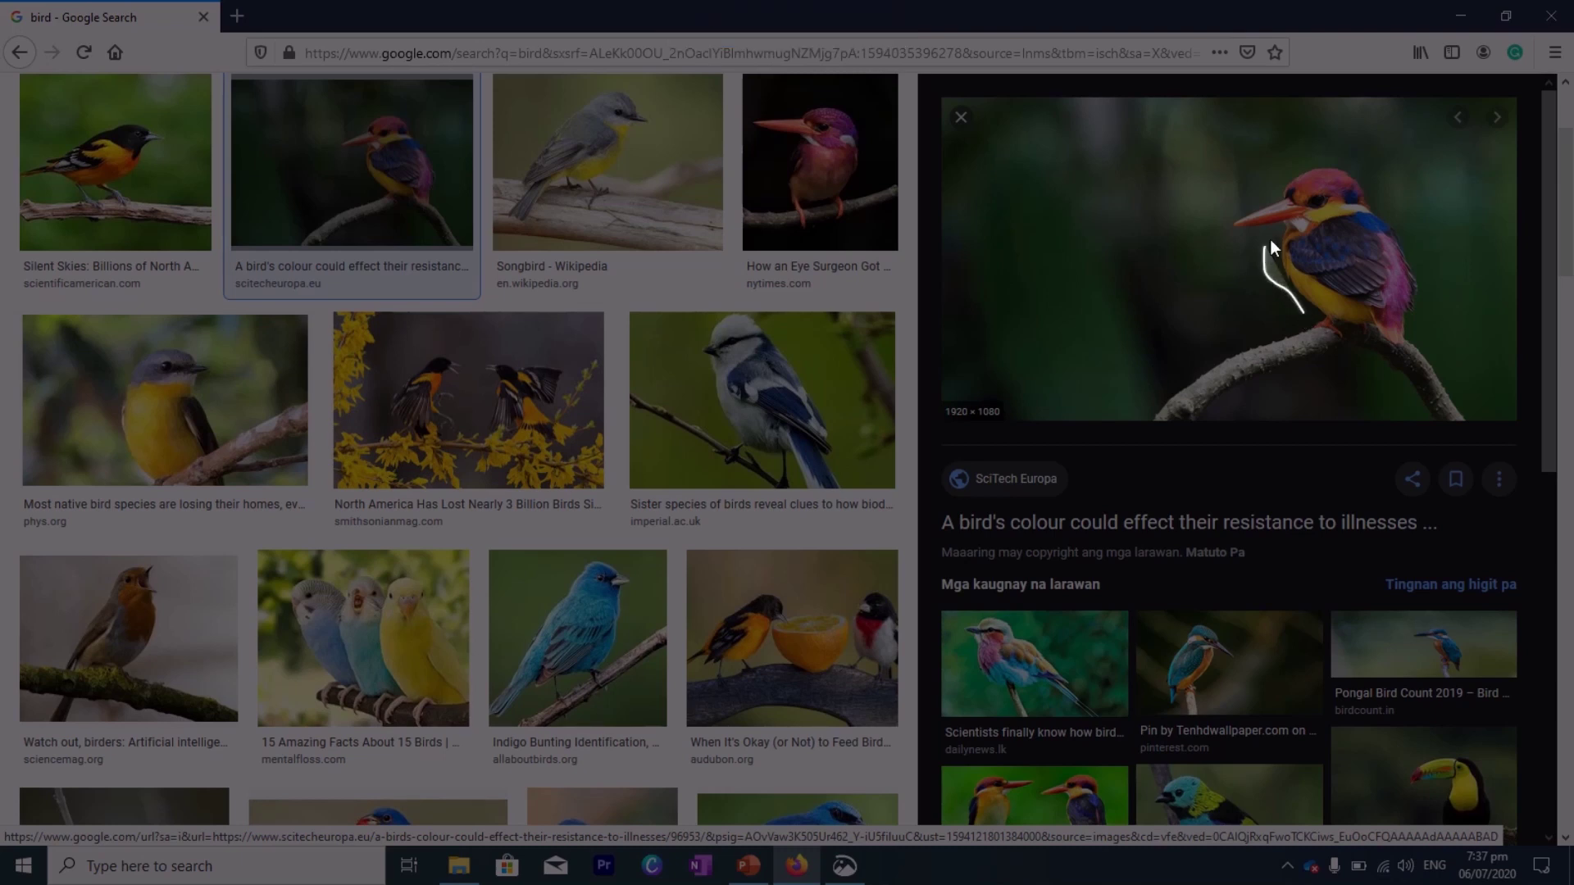
mouse_move(1247, 231)
mouse_down()
mouse_move(1226, 224)
mouse_move(1257, 195)
mouse_move(1341, 156)
mouse_move(1409, 241)
mouse_move(1425, 306)
mouse_move(1393, 353)
mouse_move(1305, 329)
mouse_move(1300, 312)
mouse_up()
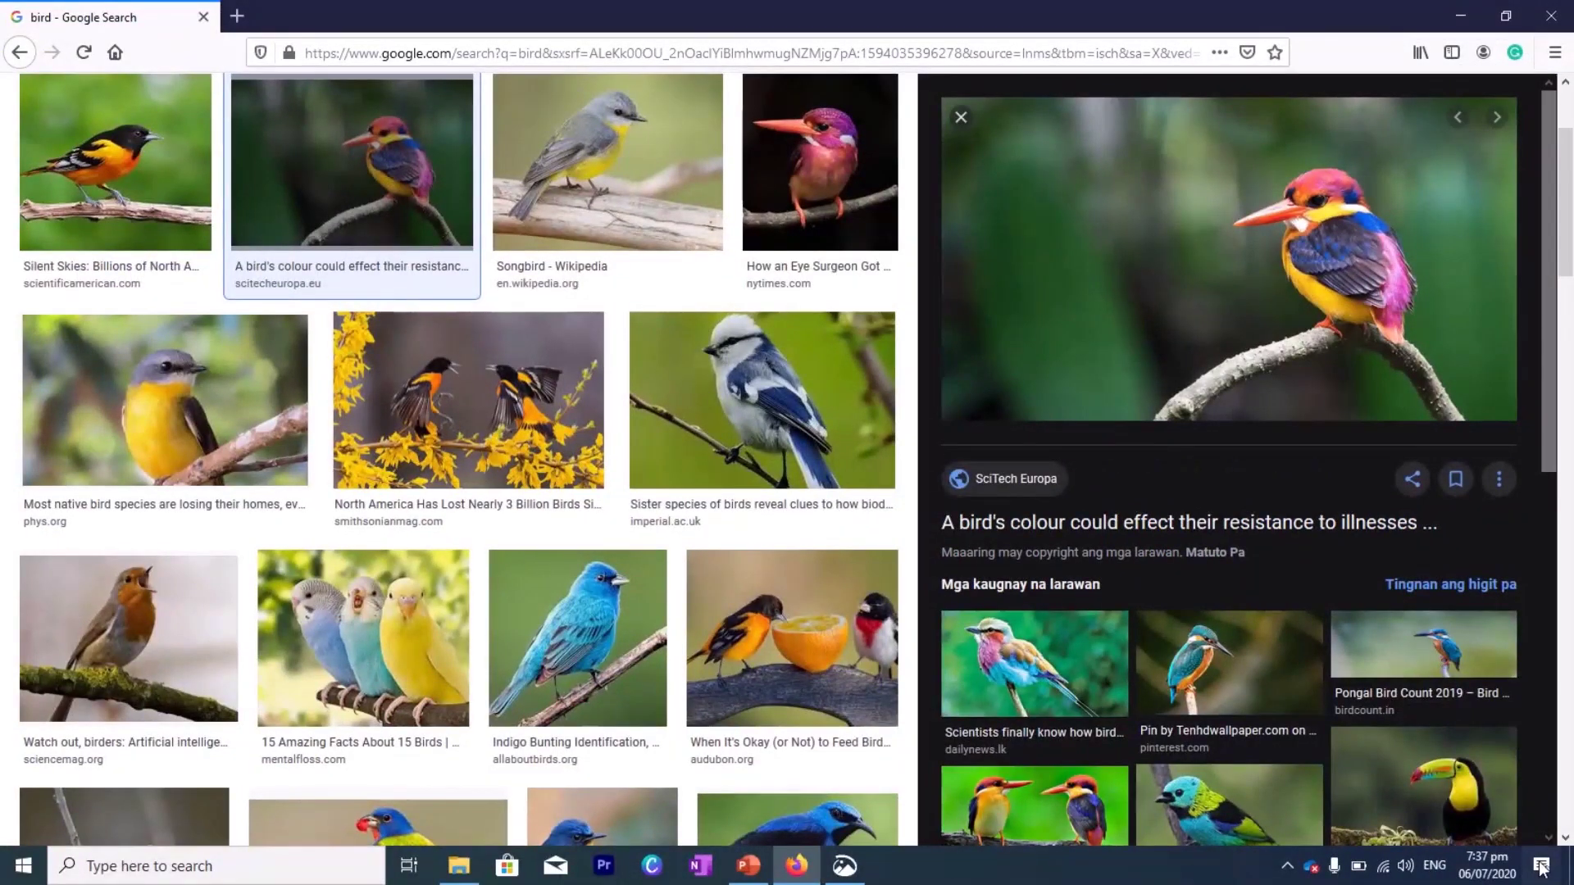
click(1541, 866)
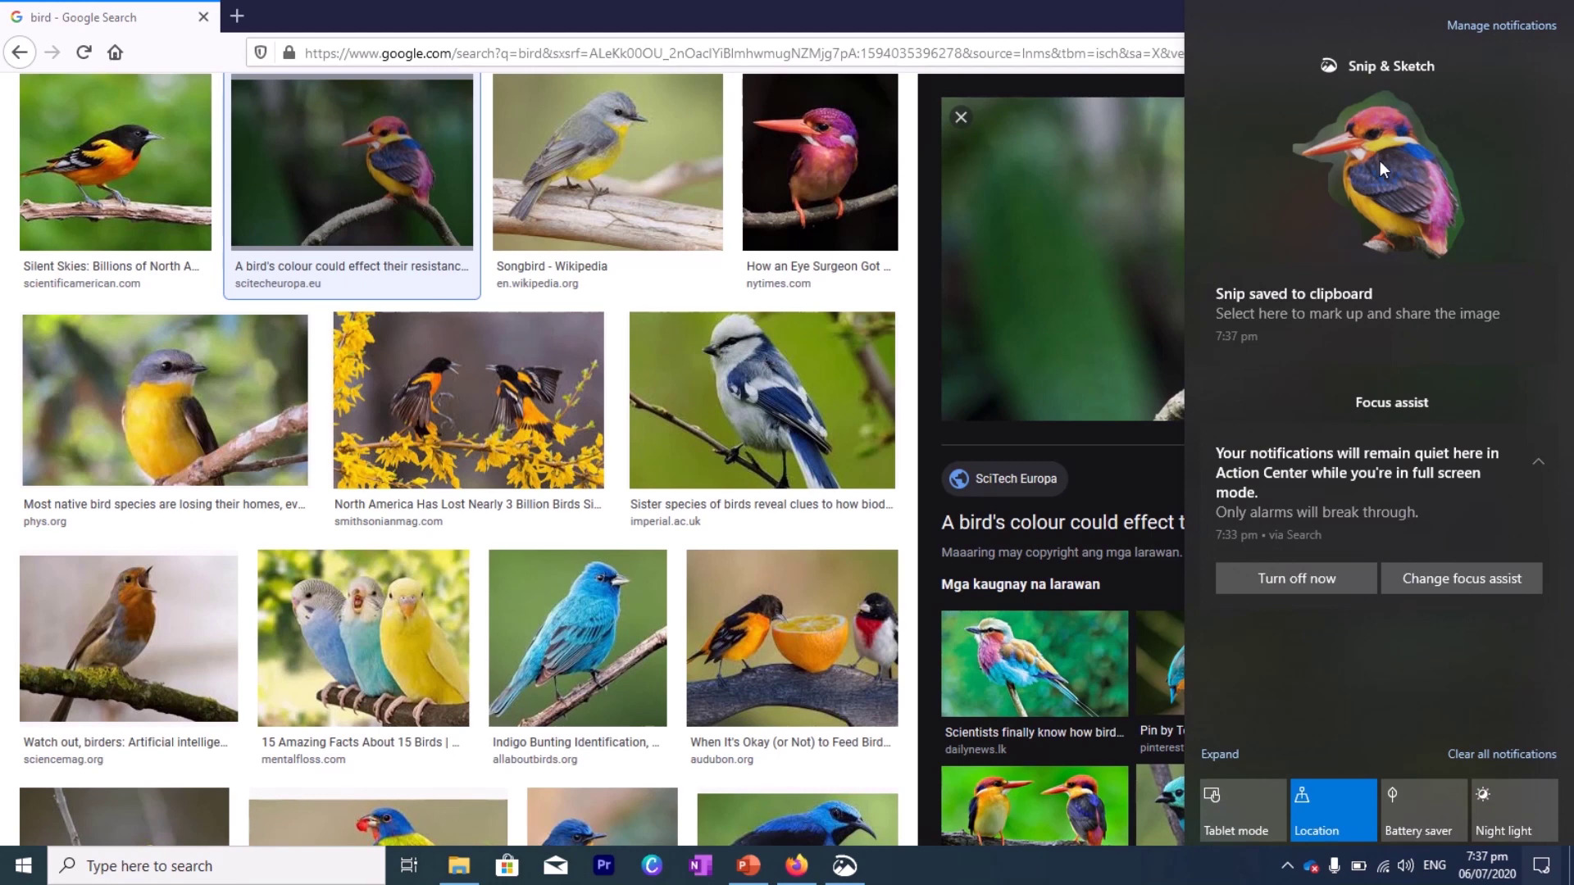
Step: Open the kingfisher snip in the editor and zoom in slightly with the zoom slider
click(1380, 160)
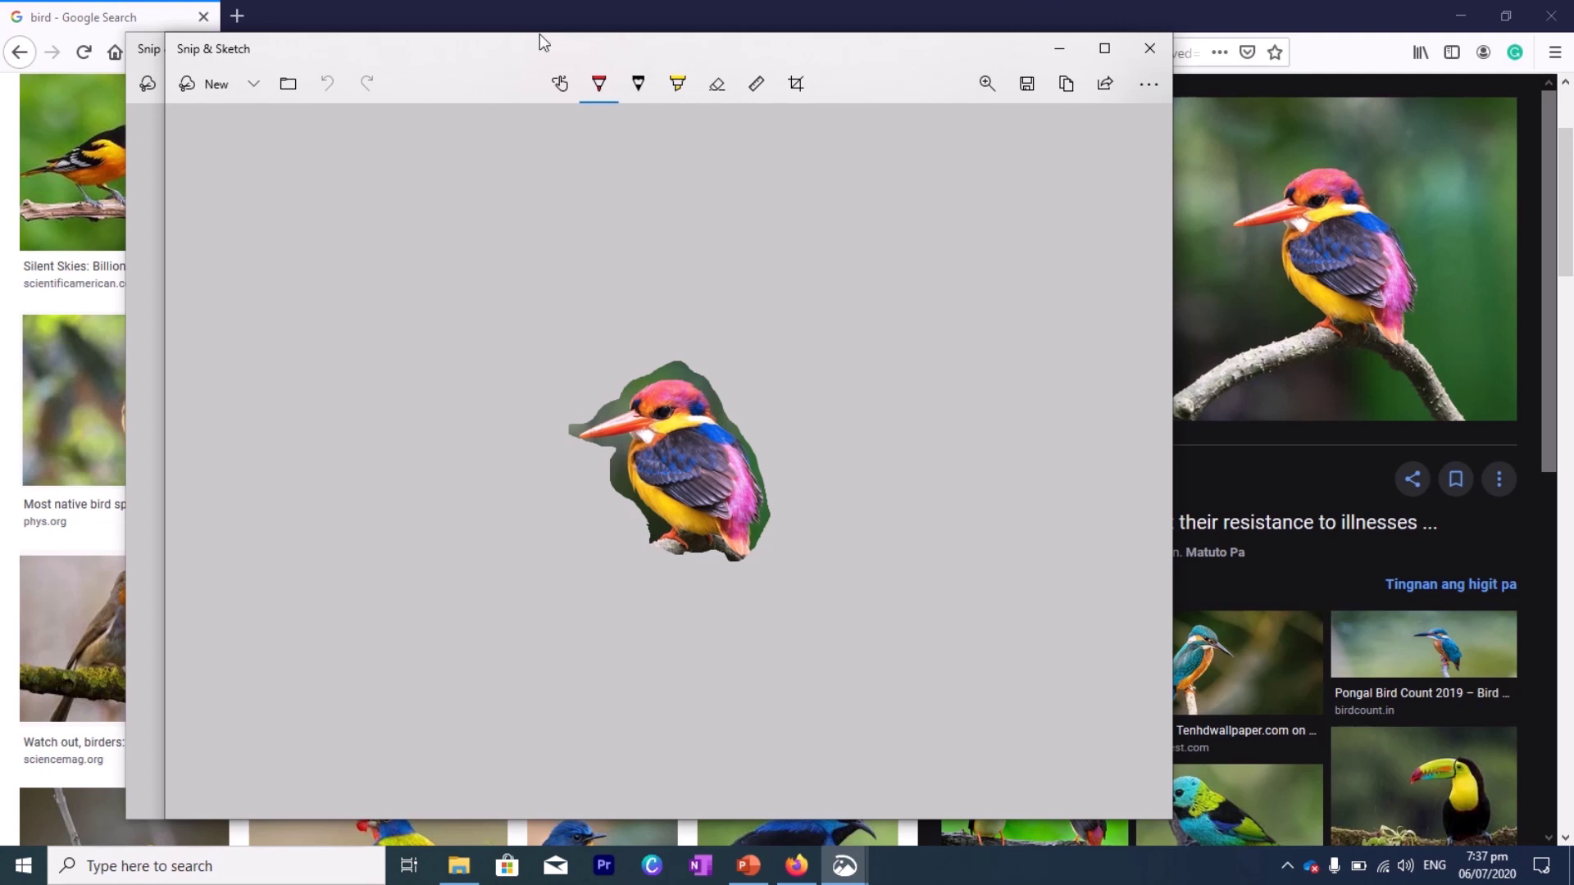
click(996, 83)
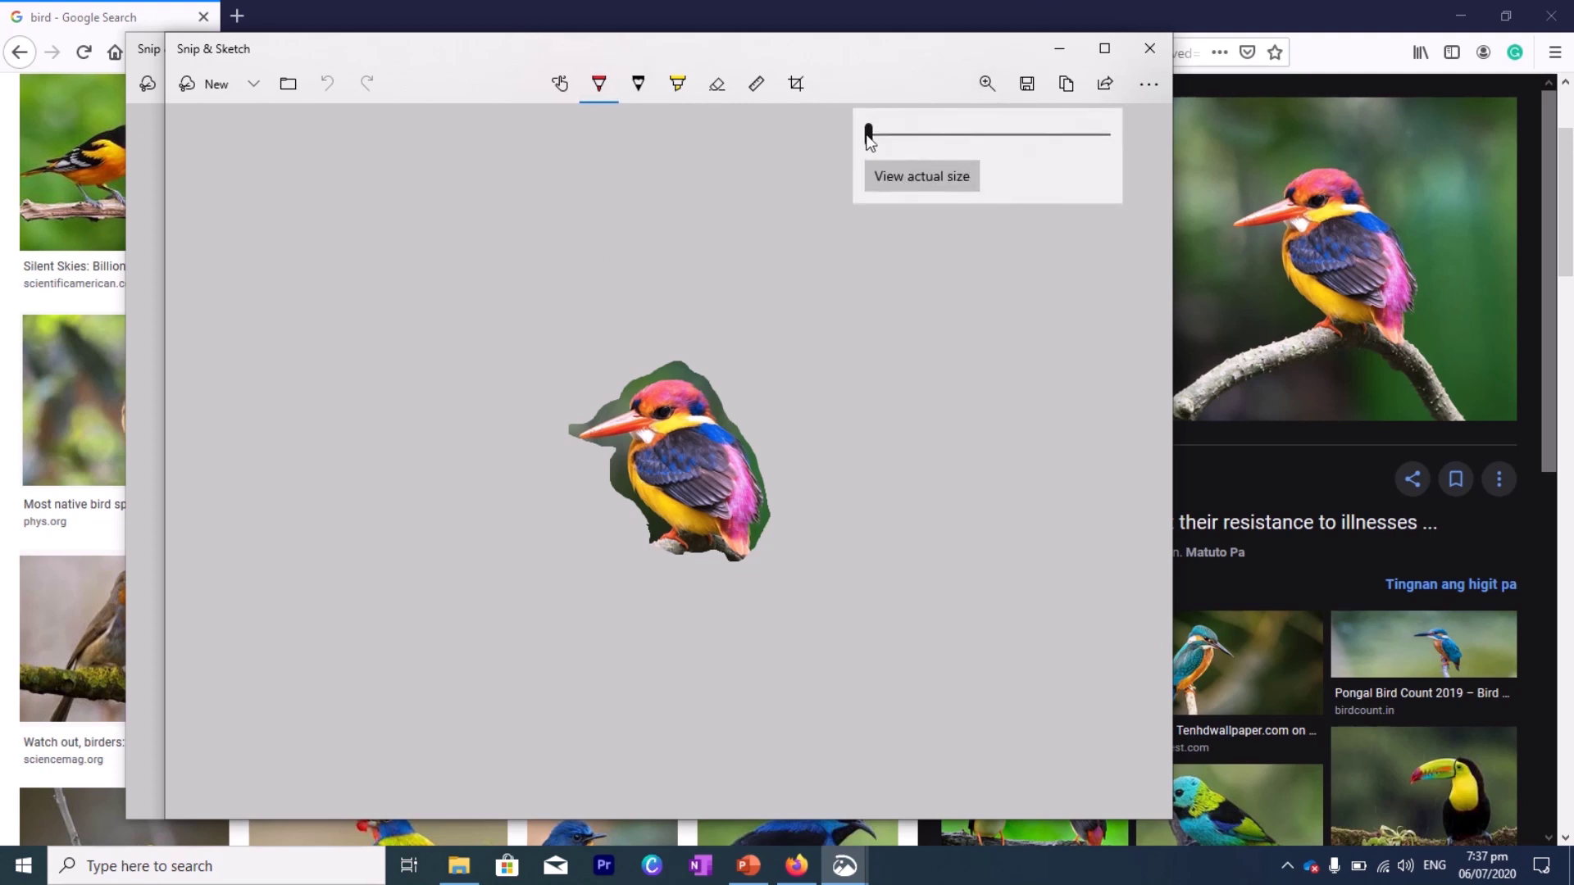
drag(869, 135, 759, 151)
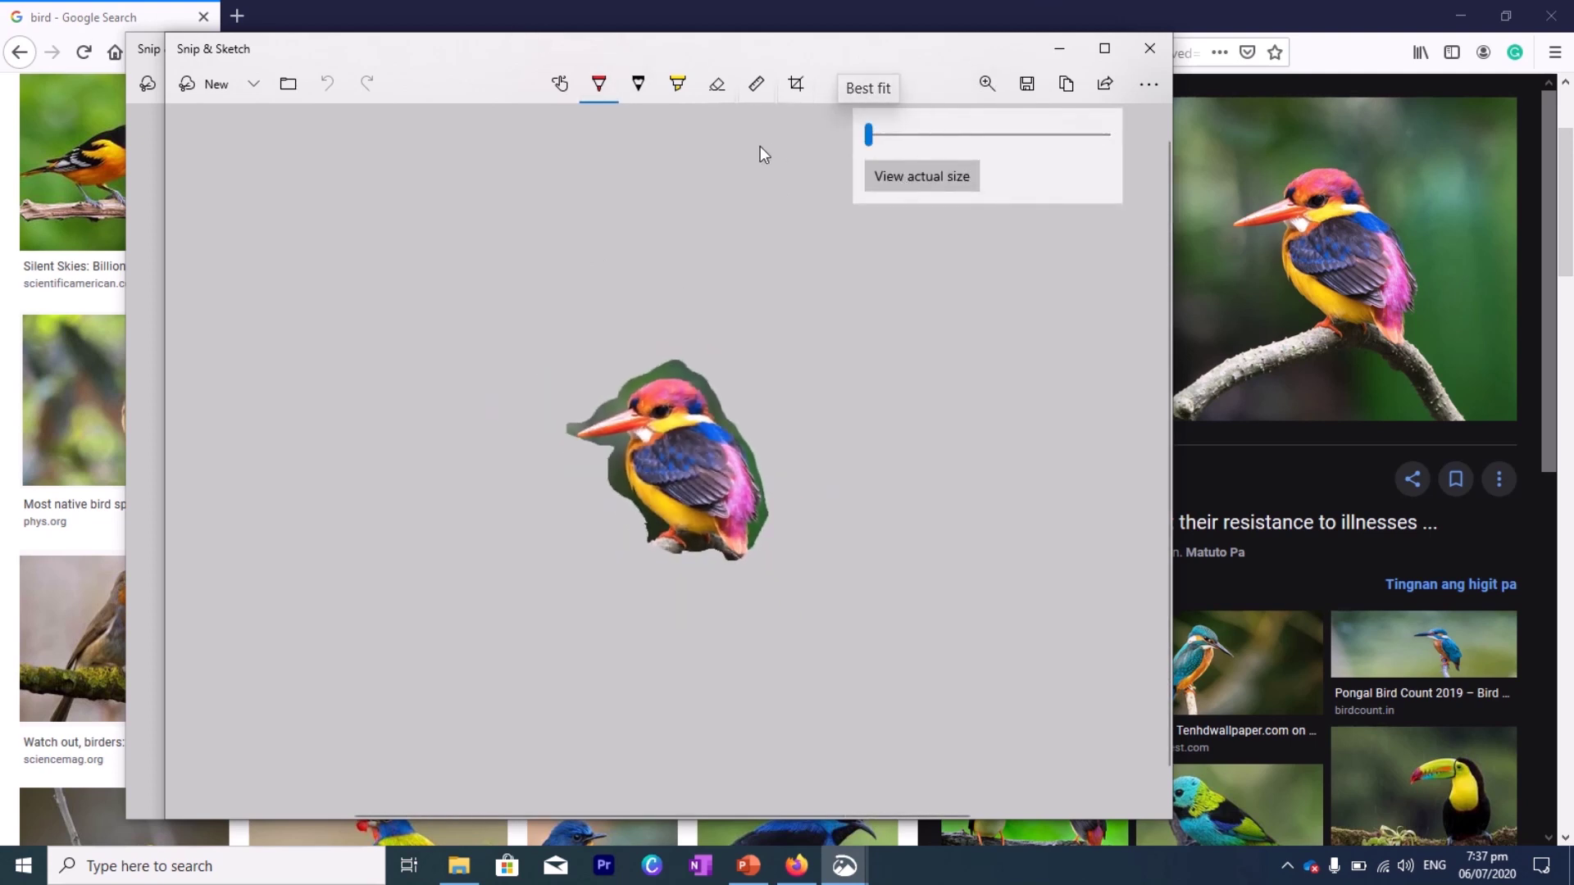
click(1028, 87)
Step: Save the kingfisher snip to Pictures as the PNG 'Bird with a little background'
click(1028, 87)
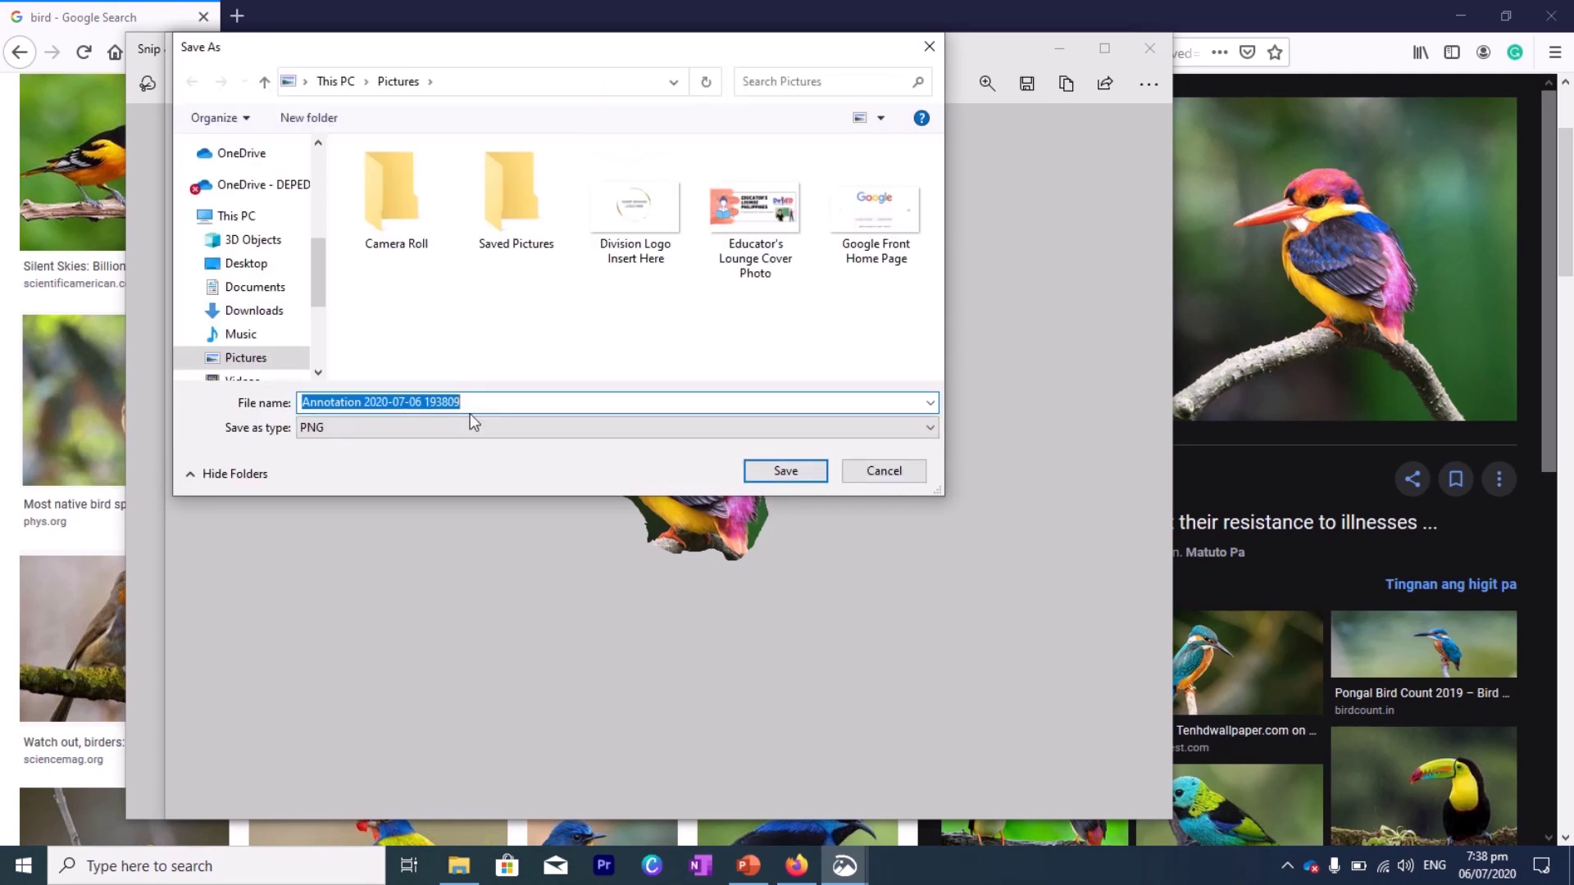
text(Bird wi)
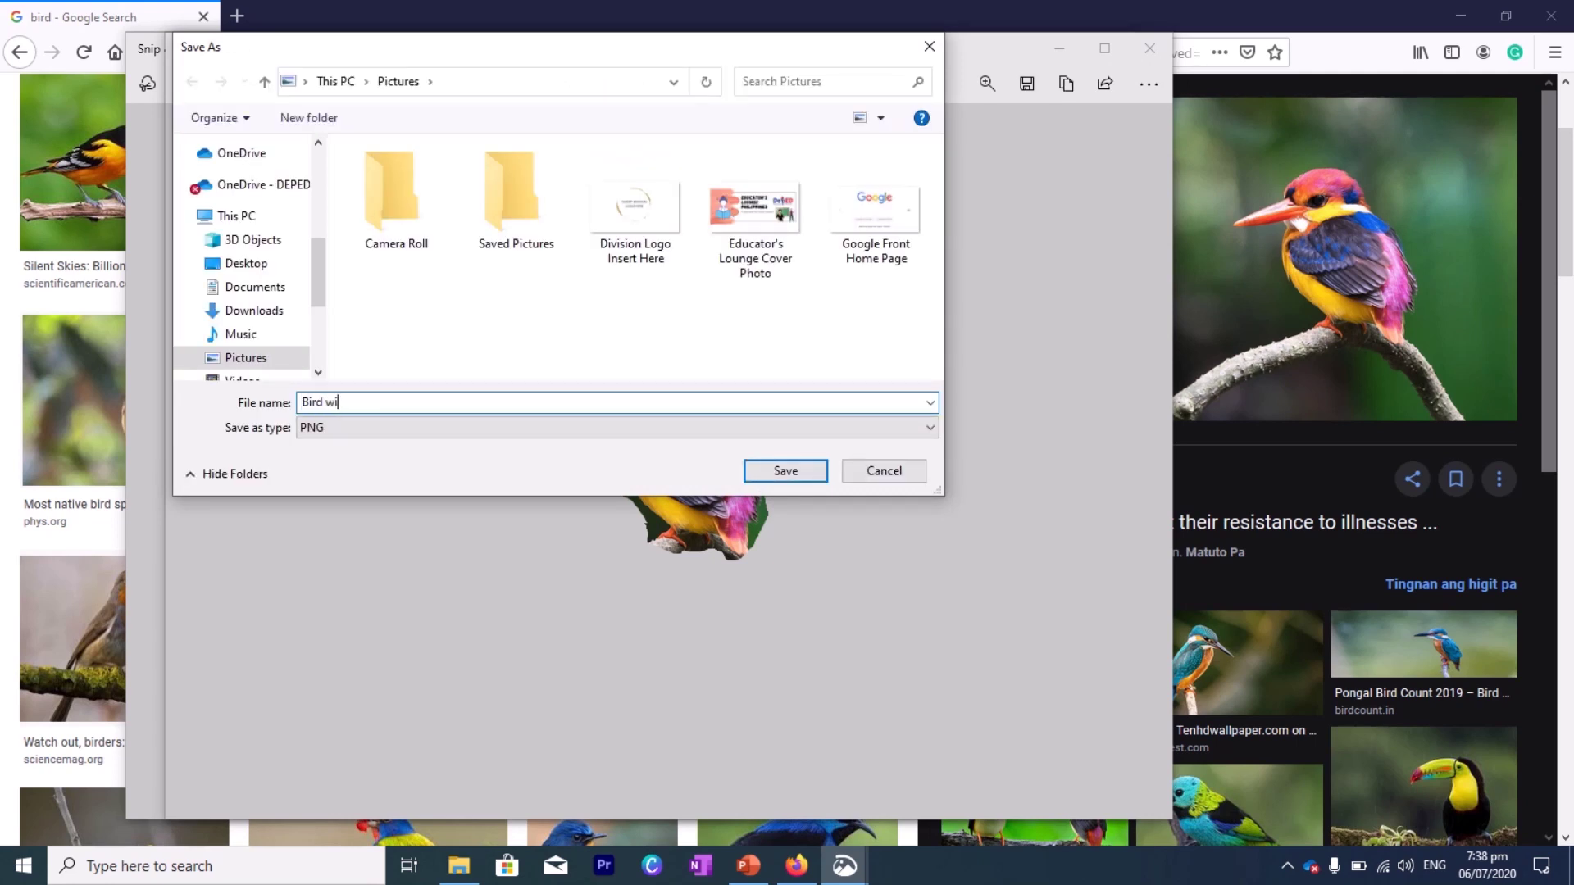
text(th a little background)
key(Return)
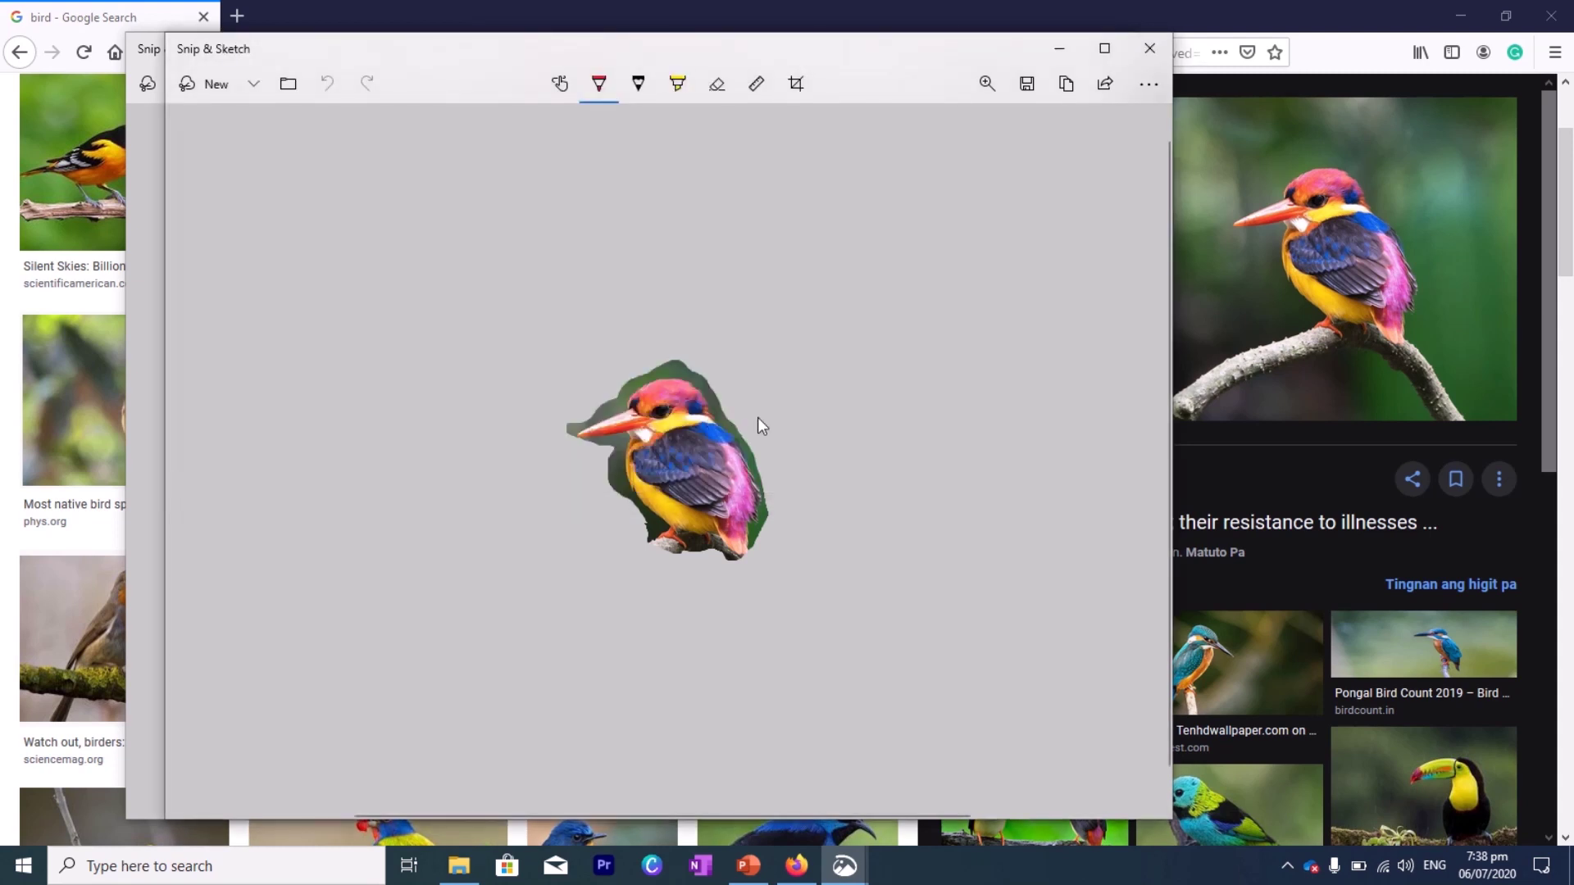
Step: Open 'Bird with a little background' from the Pictures folder to view it
click(457, 867)
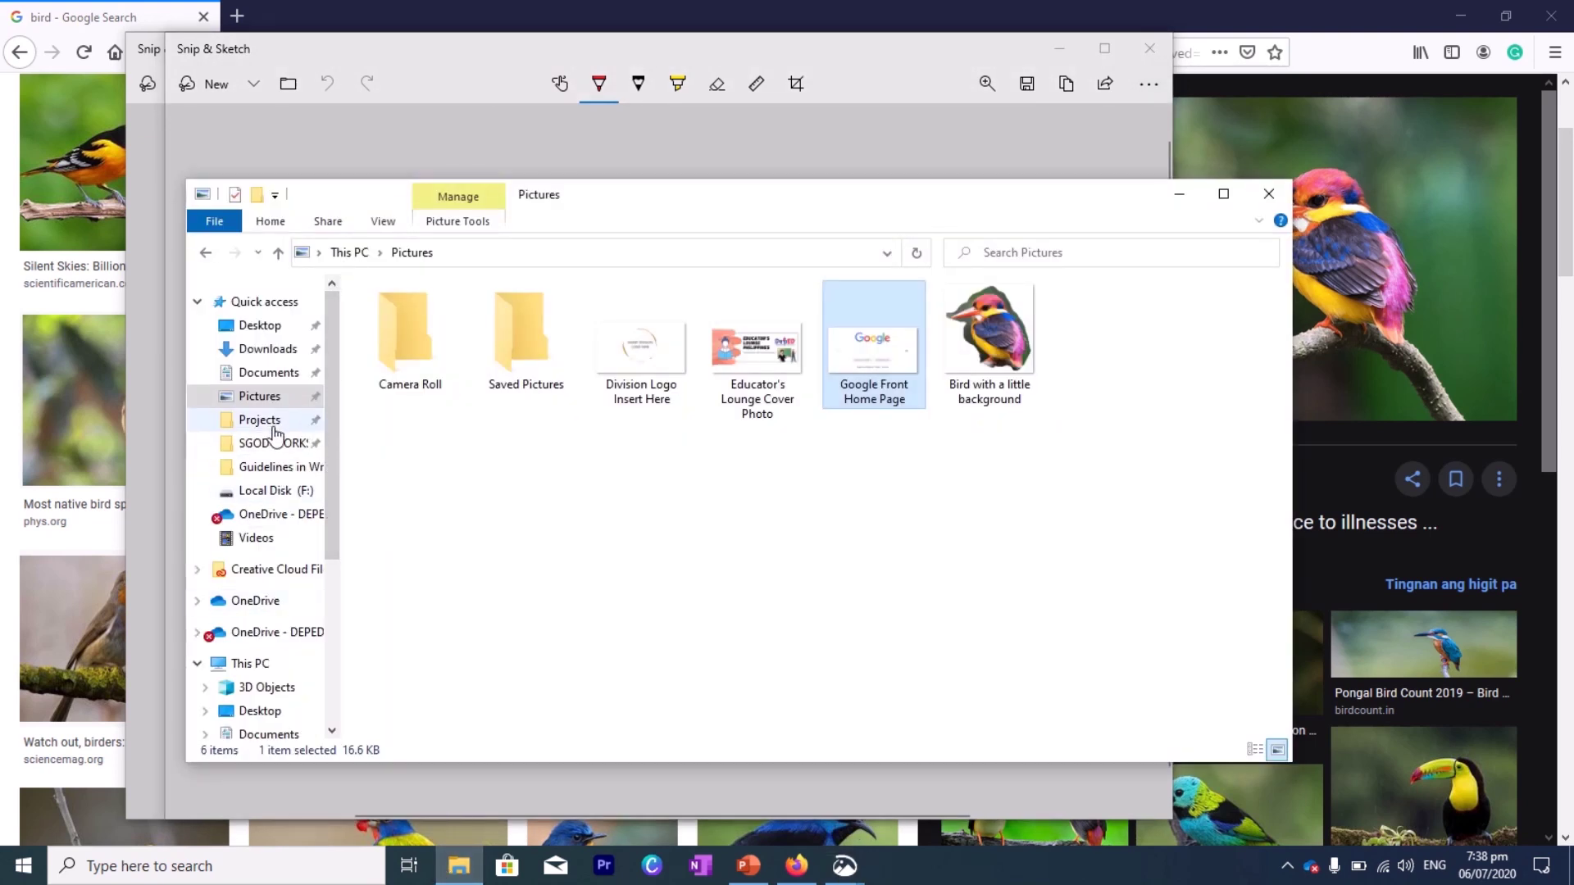
click(260, 397)
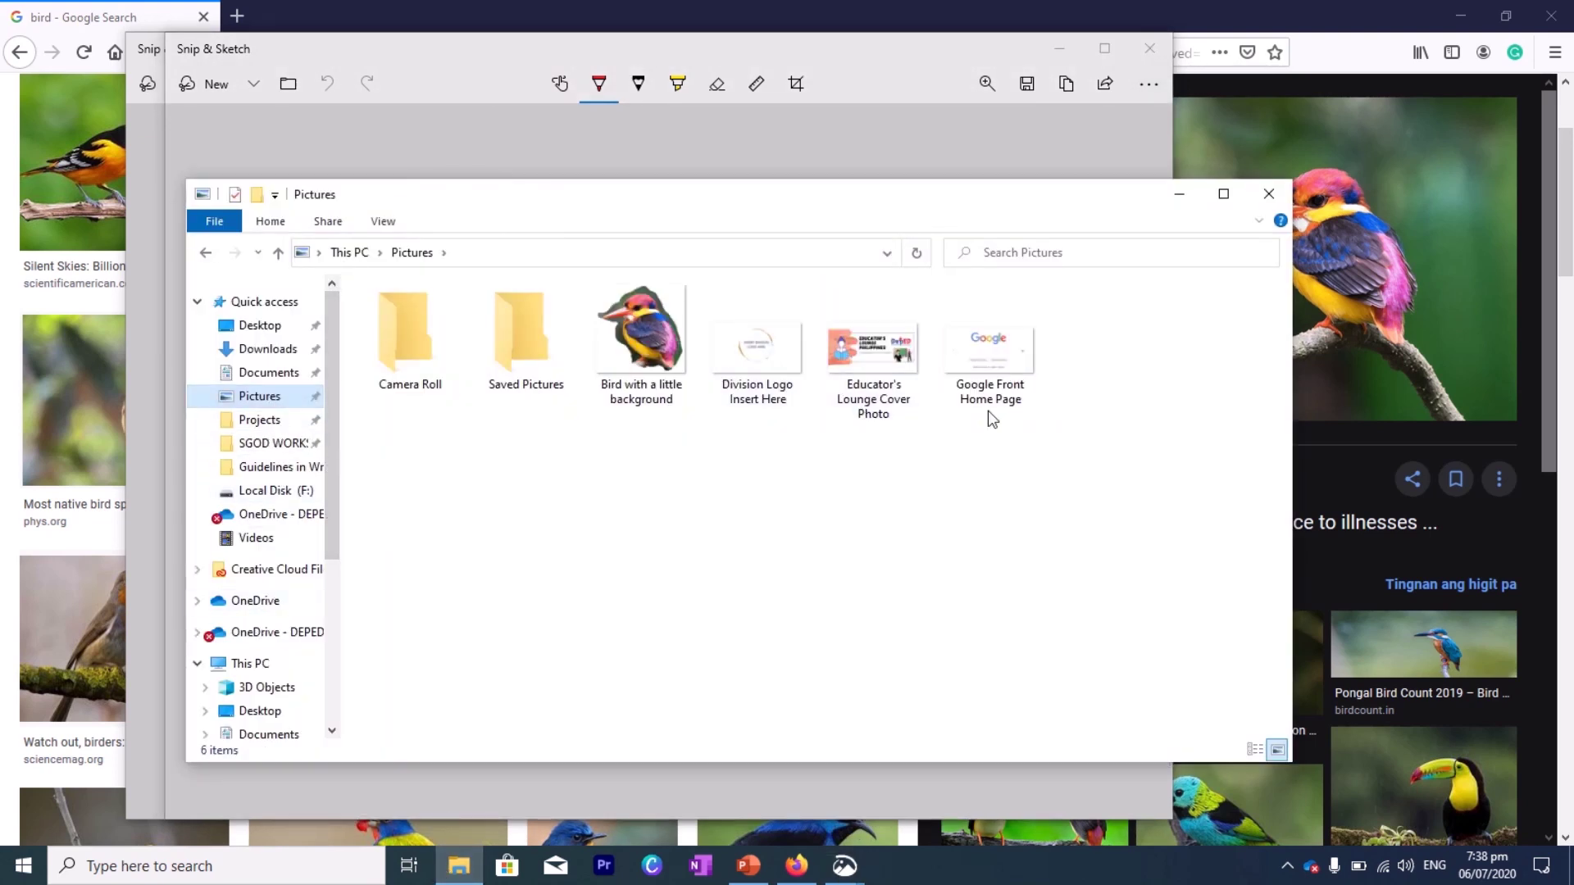
click(636, 345)
right_click(636, 344)
click(679, 227)
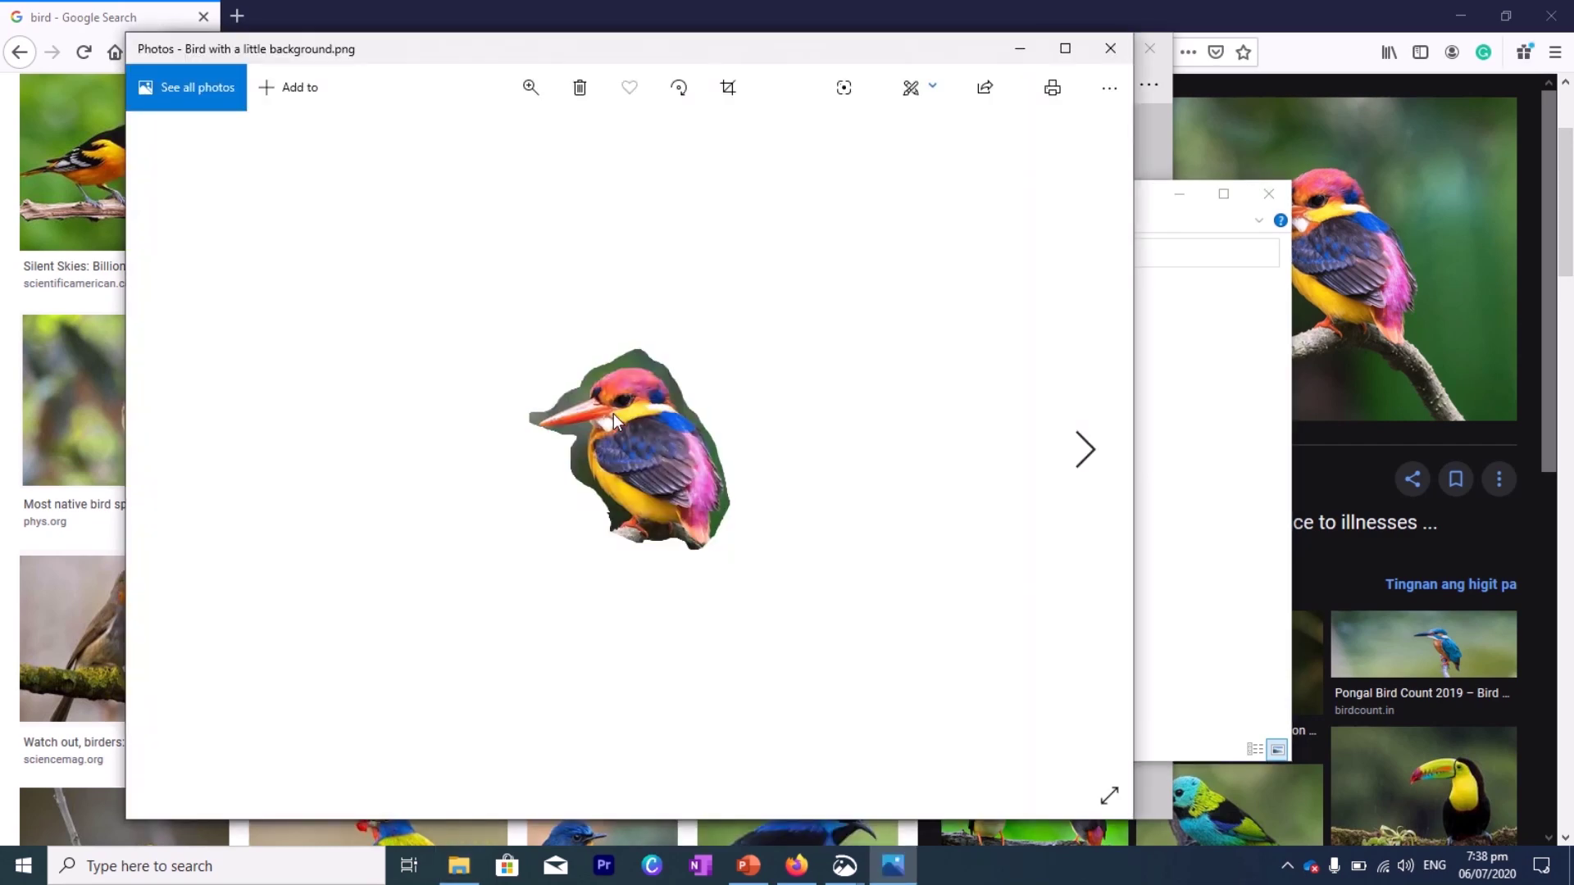
Step: Minimize Photos and File Explorer, close the Snip & Sketch window, and return to Firefox
click(1020, 52)
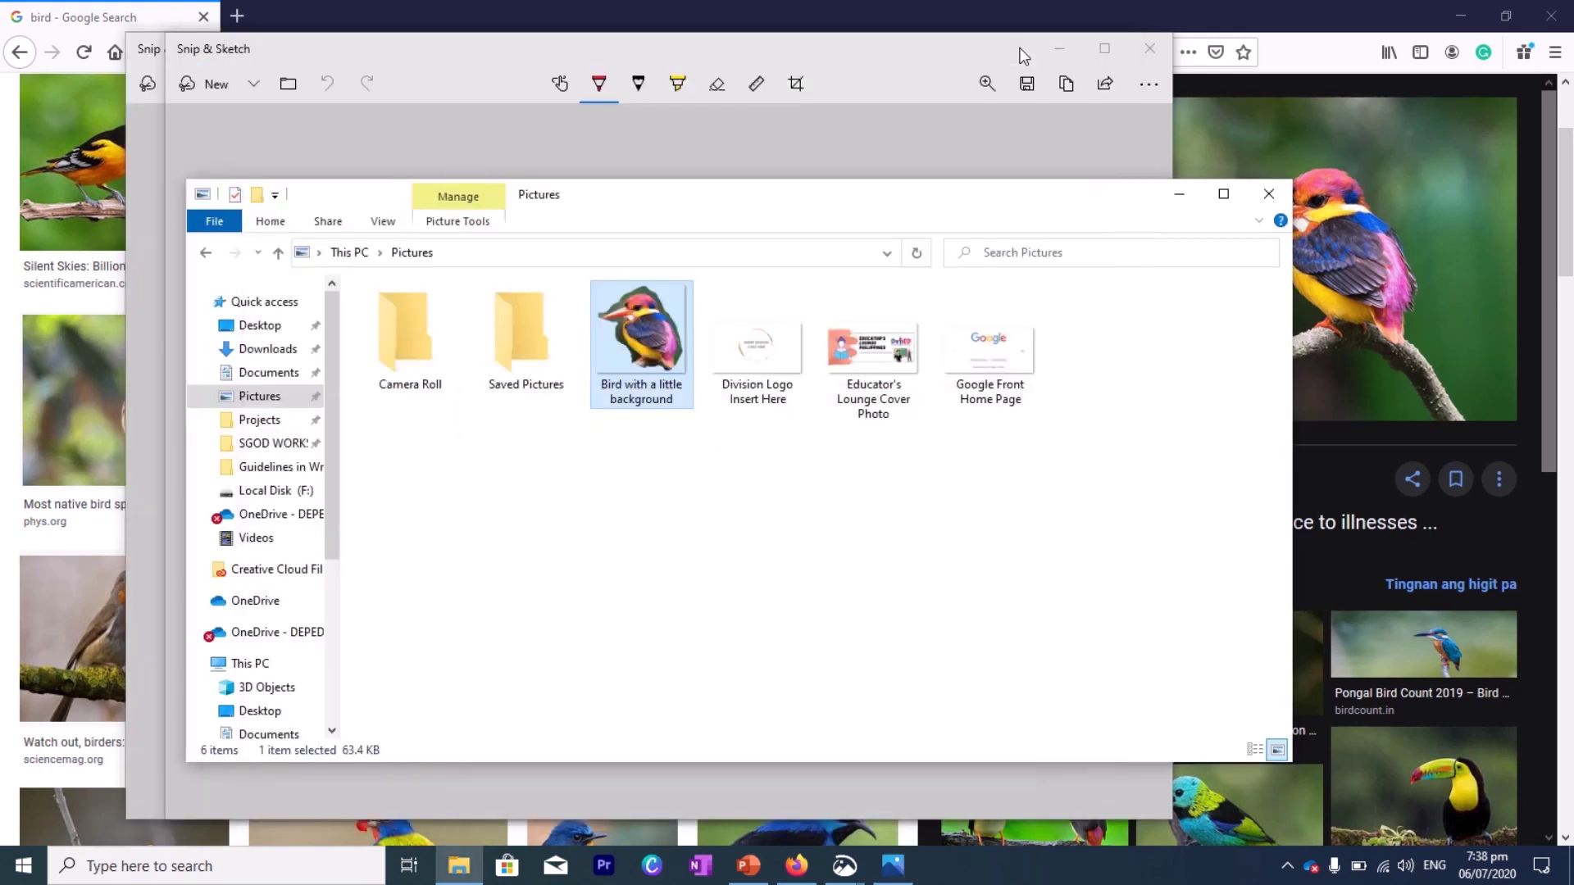
click(1188, 198)
click(1150, 48)
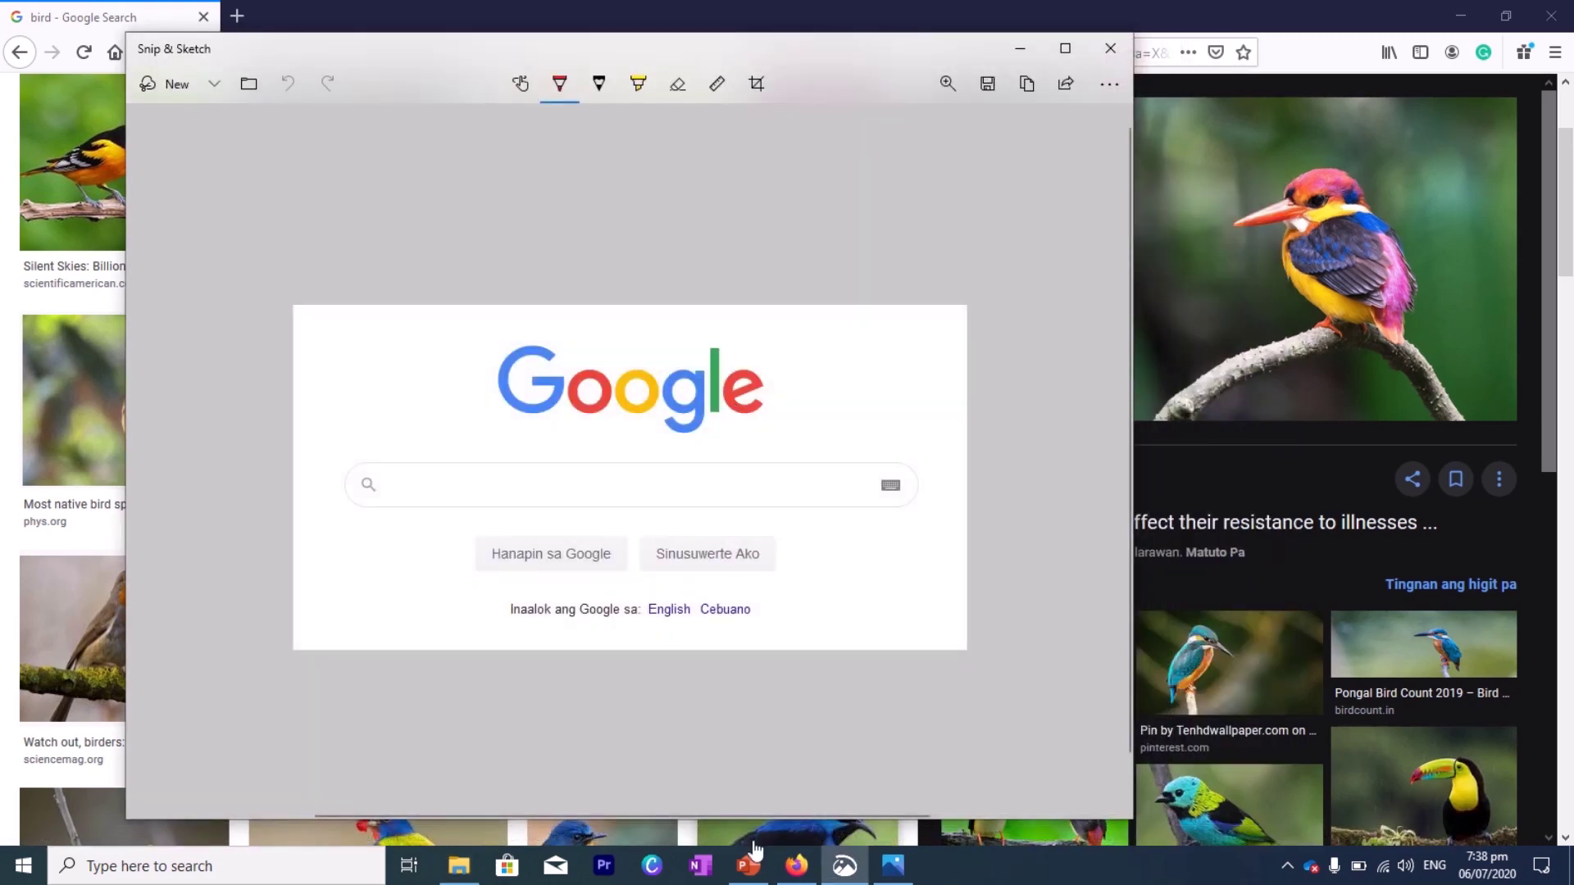
click(797, 865)
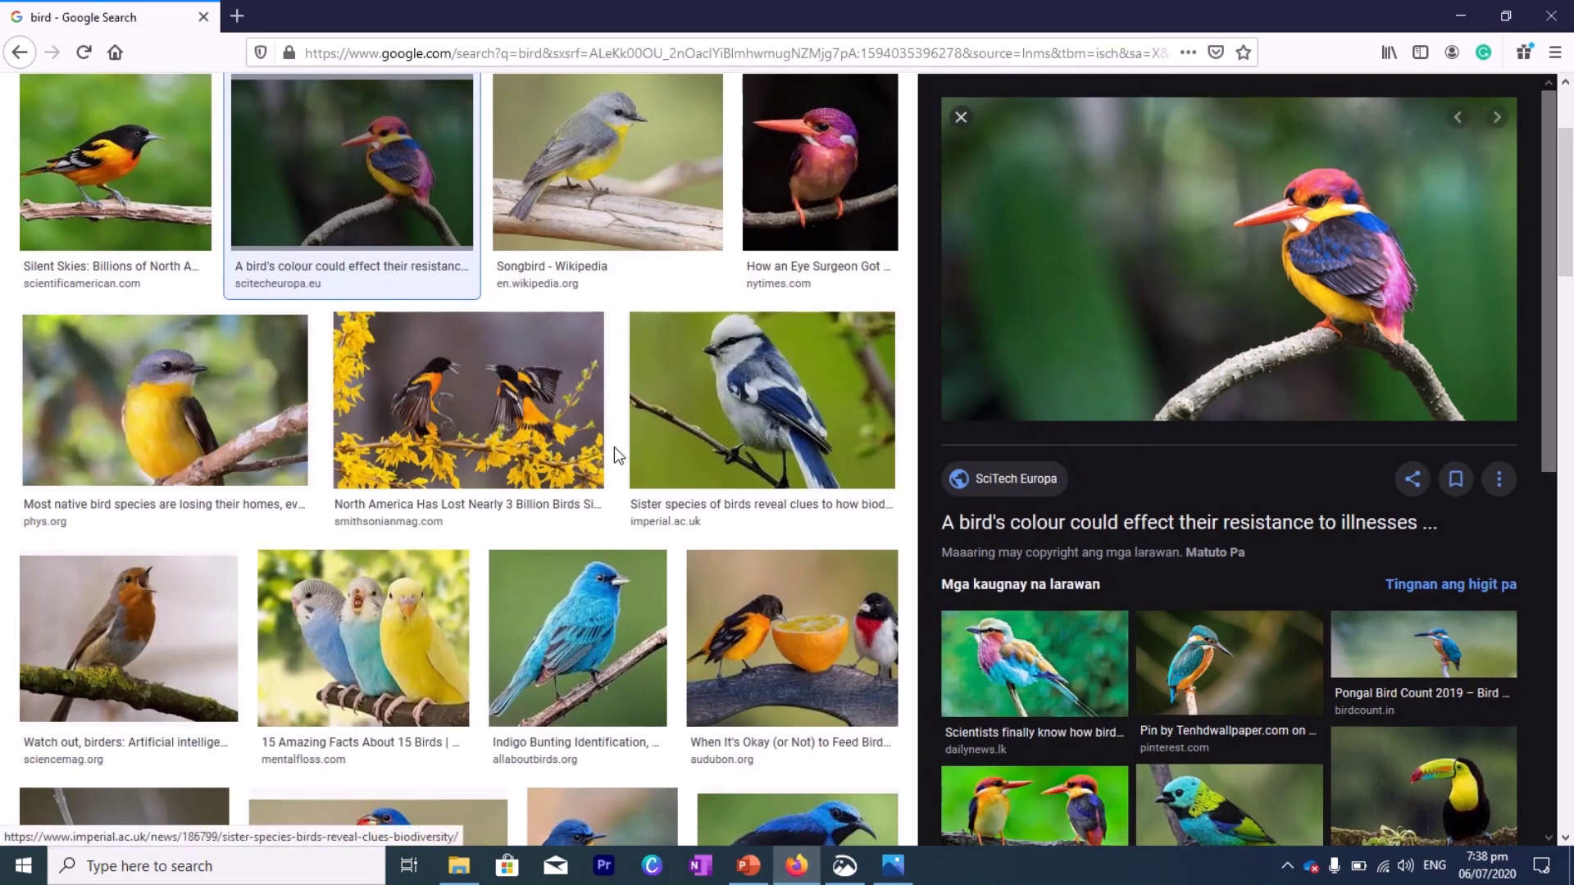
Step: Capture a window snip of the Firefox Google Images bird search page
scroll(614, 434, down, 10)
scroll(615, 434, up, 5)
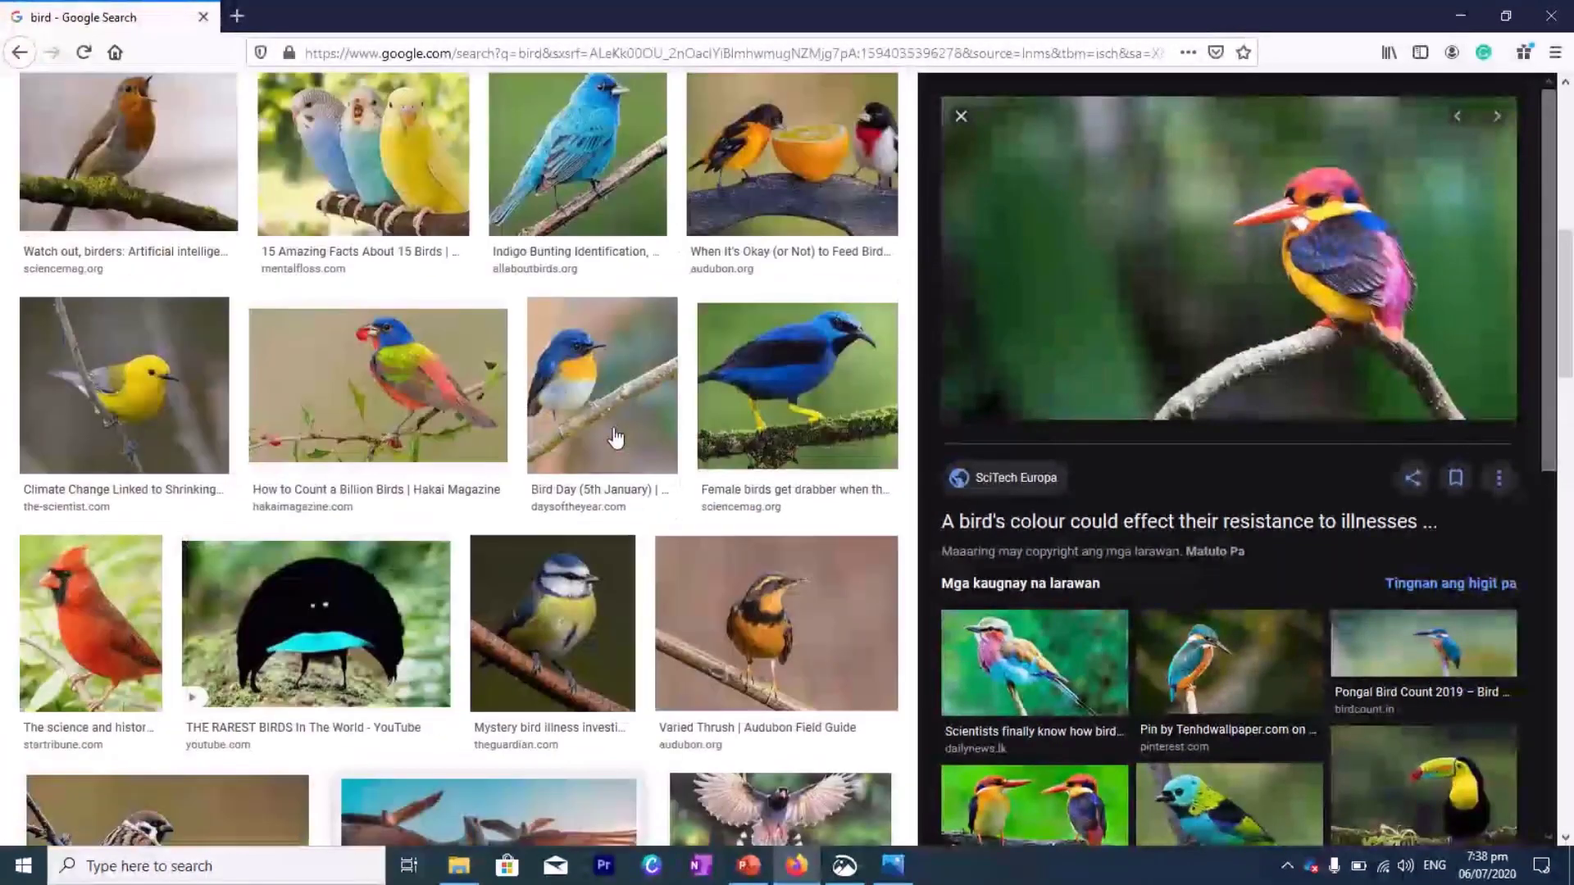
scroll(615, 434, up, 8)
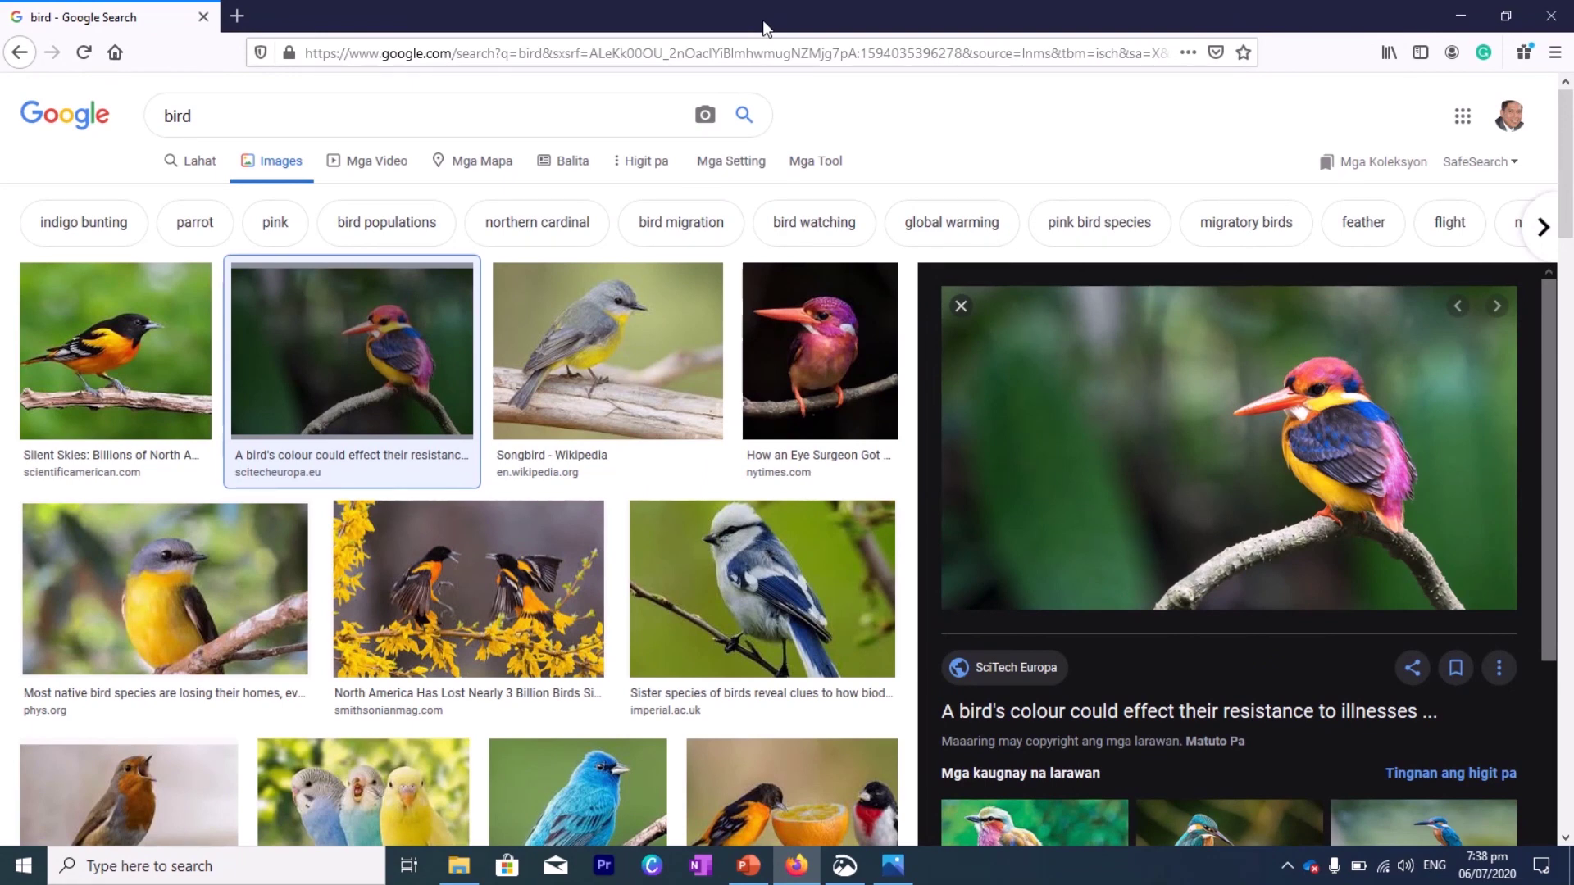
key(super+shift+s)
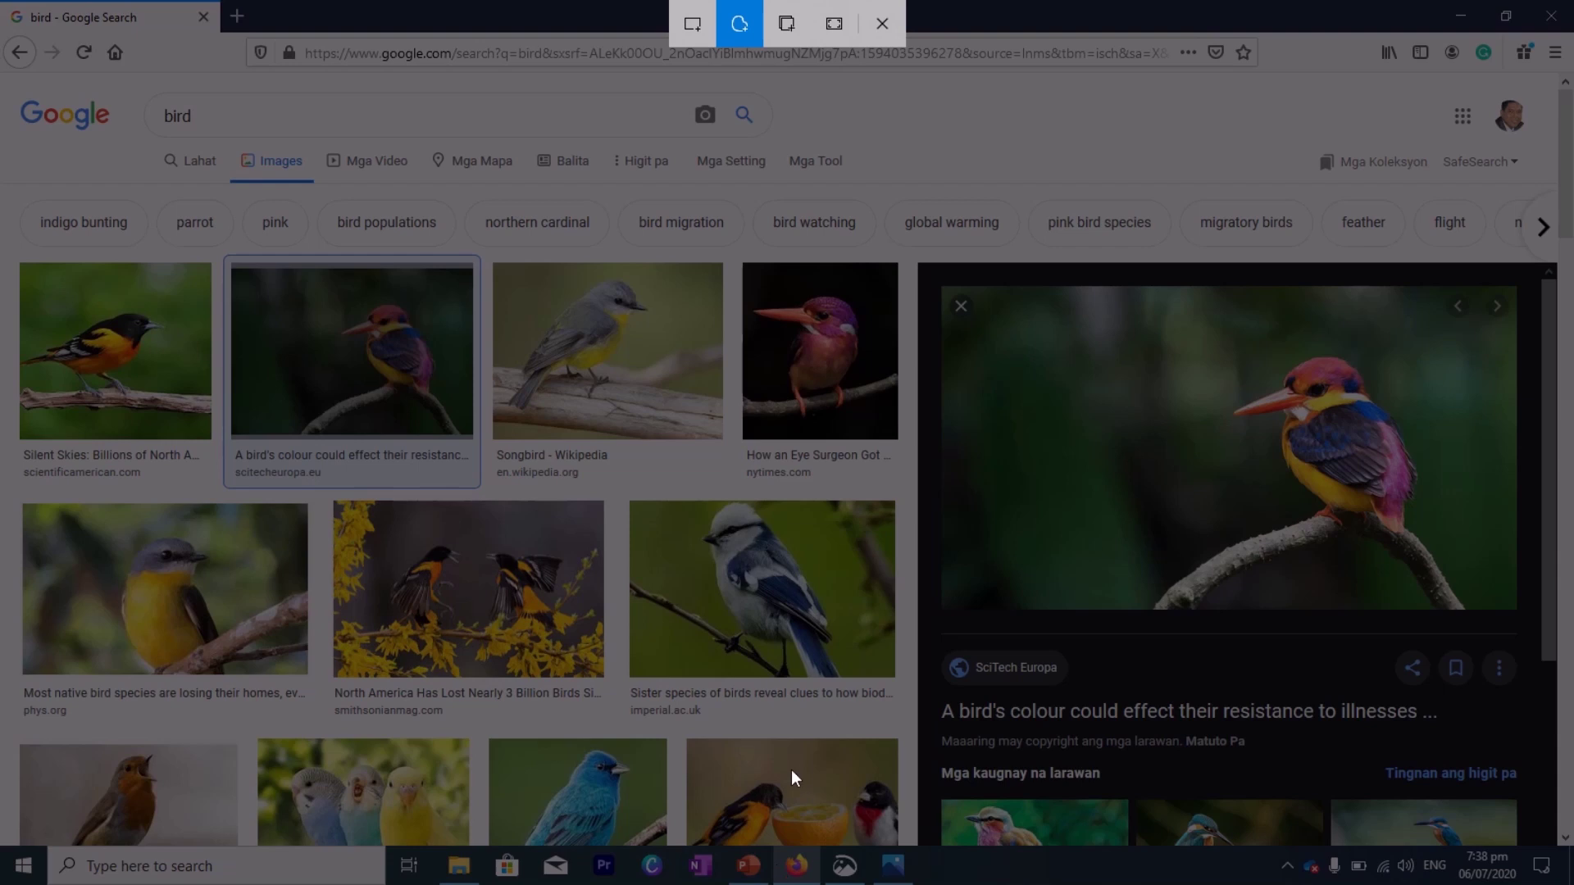
click(787, 27)
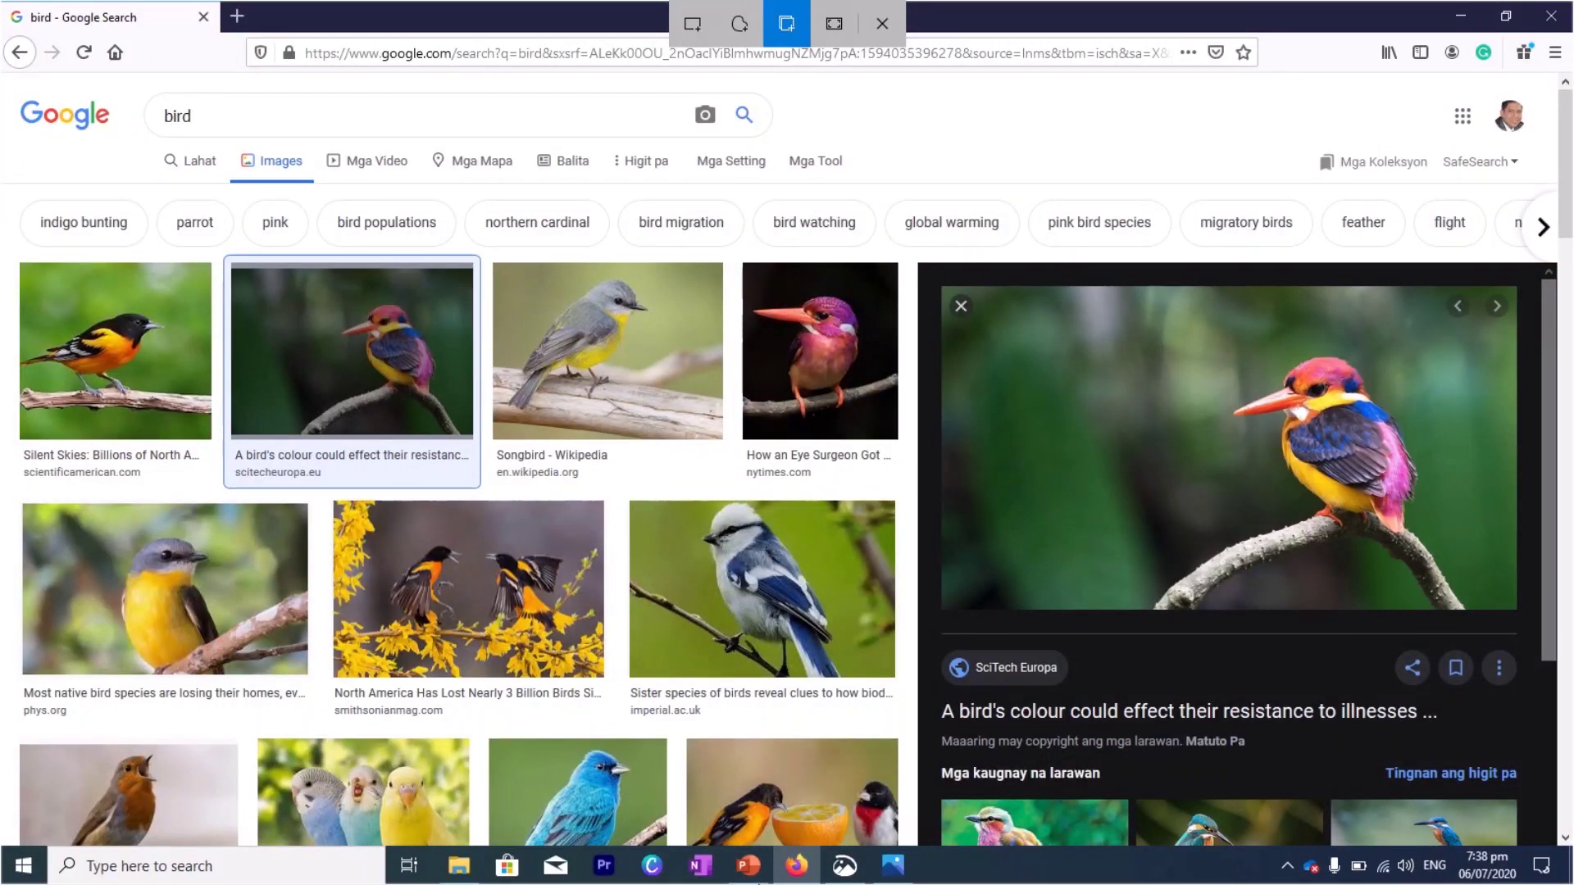
click(794, 874)
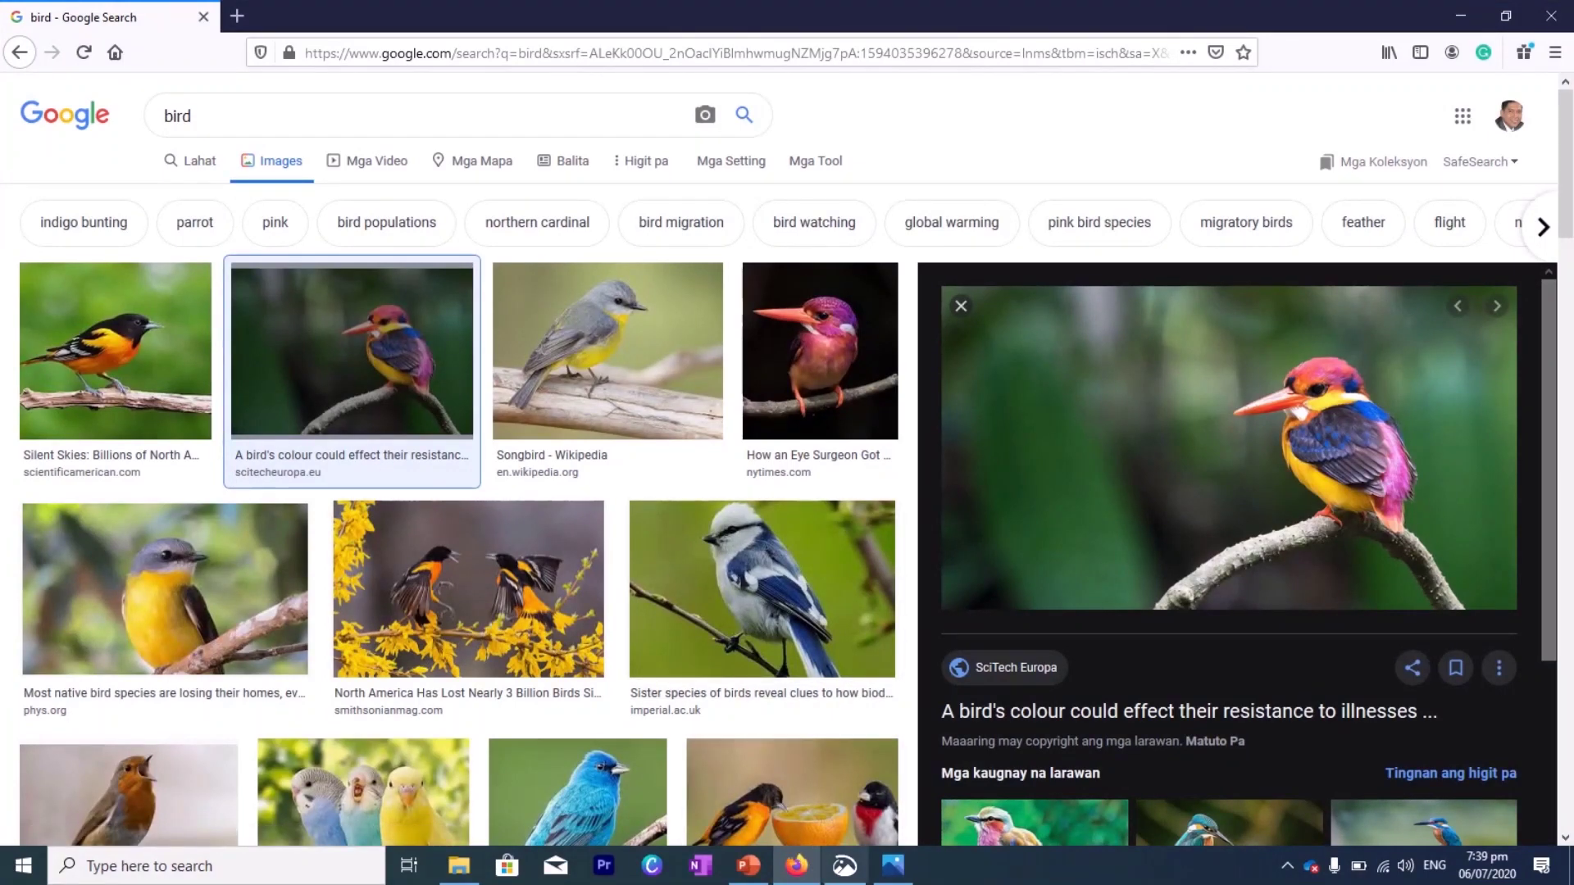
Step: Close the older Snip & Sketch window holding the Google page snip
click(844, 868)
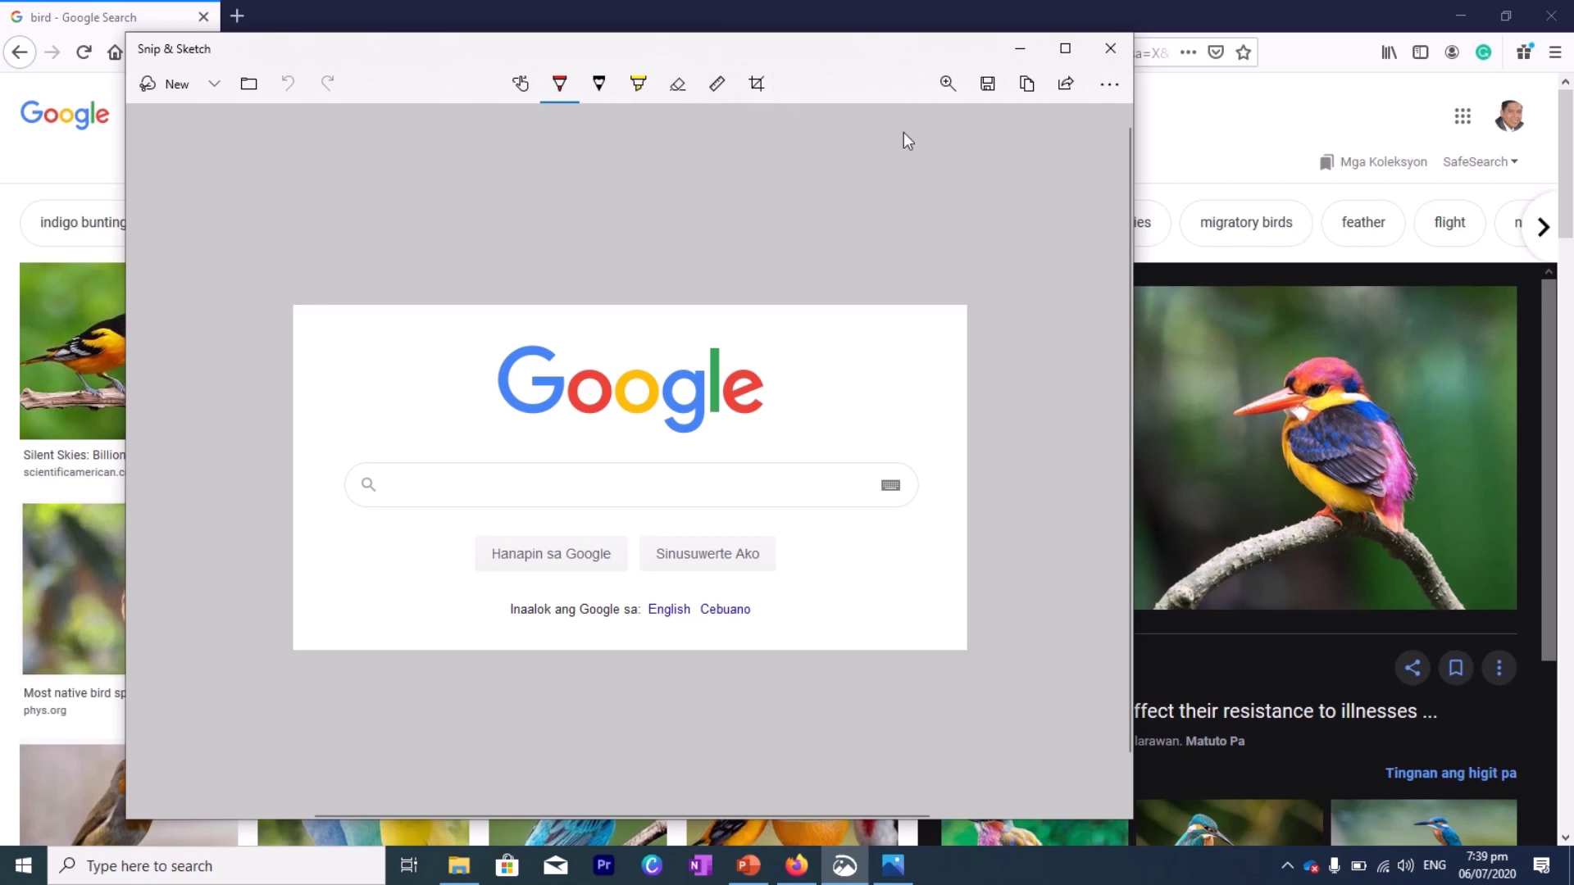
click(1110, 48)
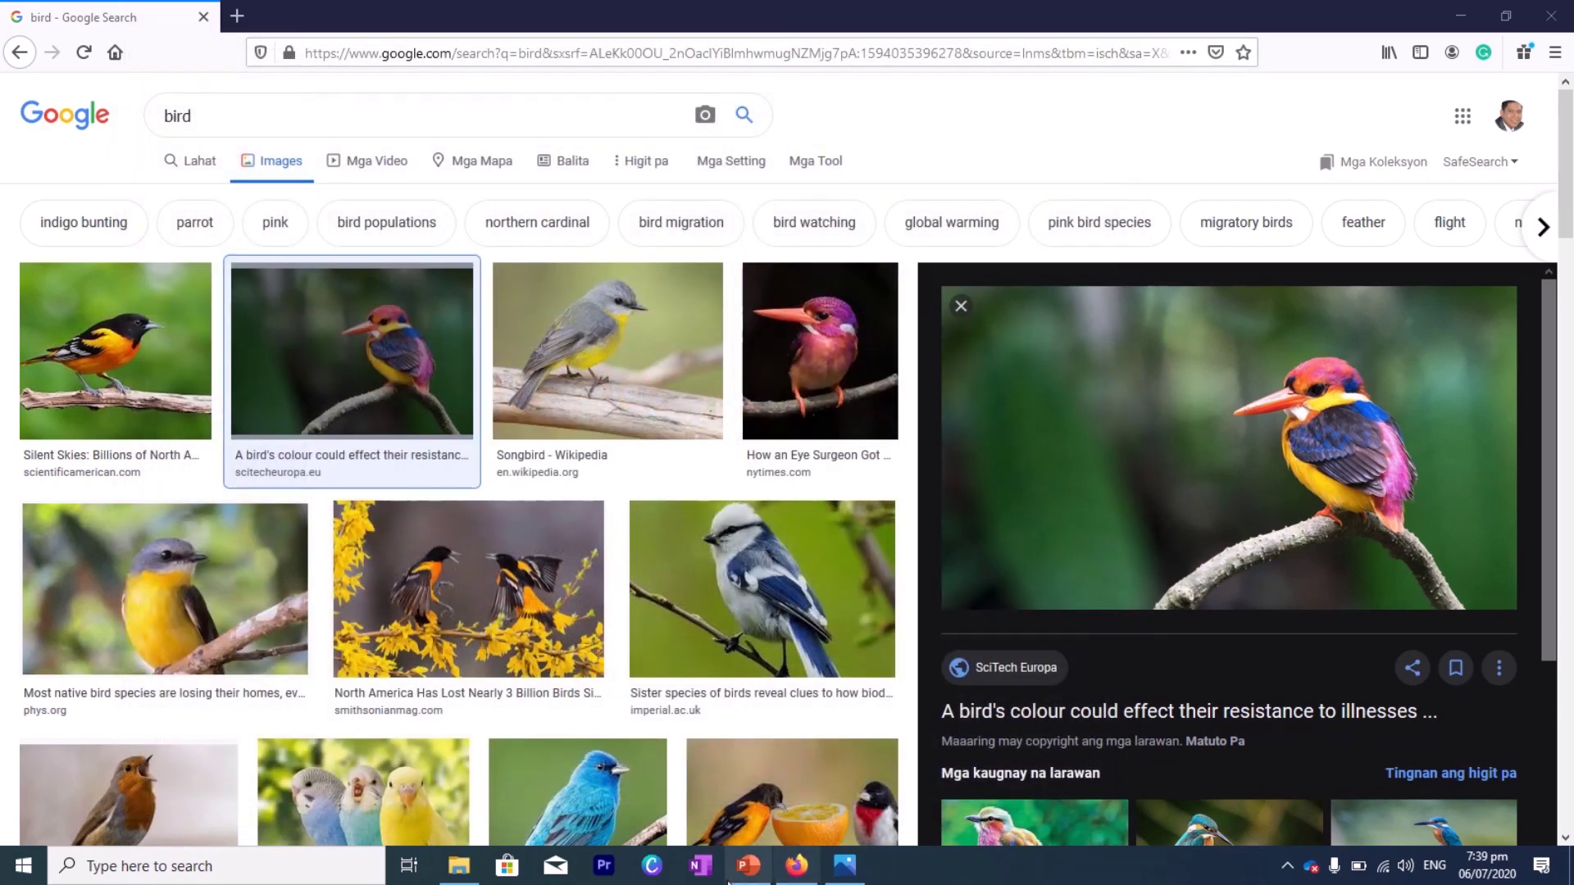
mouse_move(850, 852)
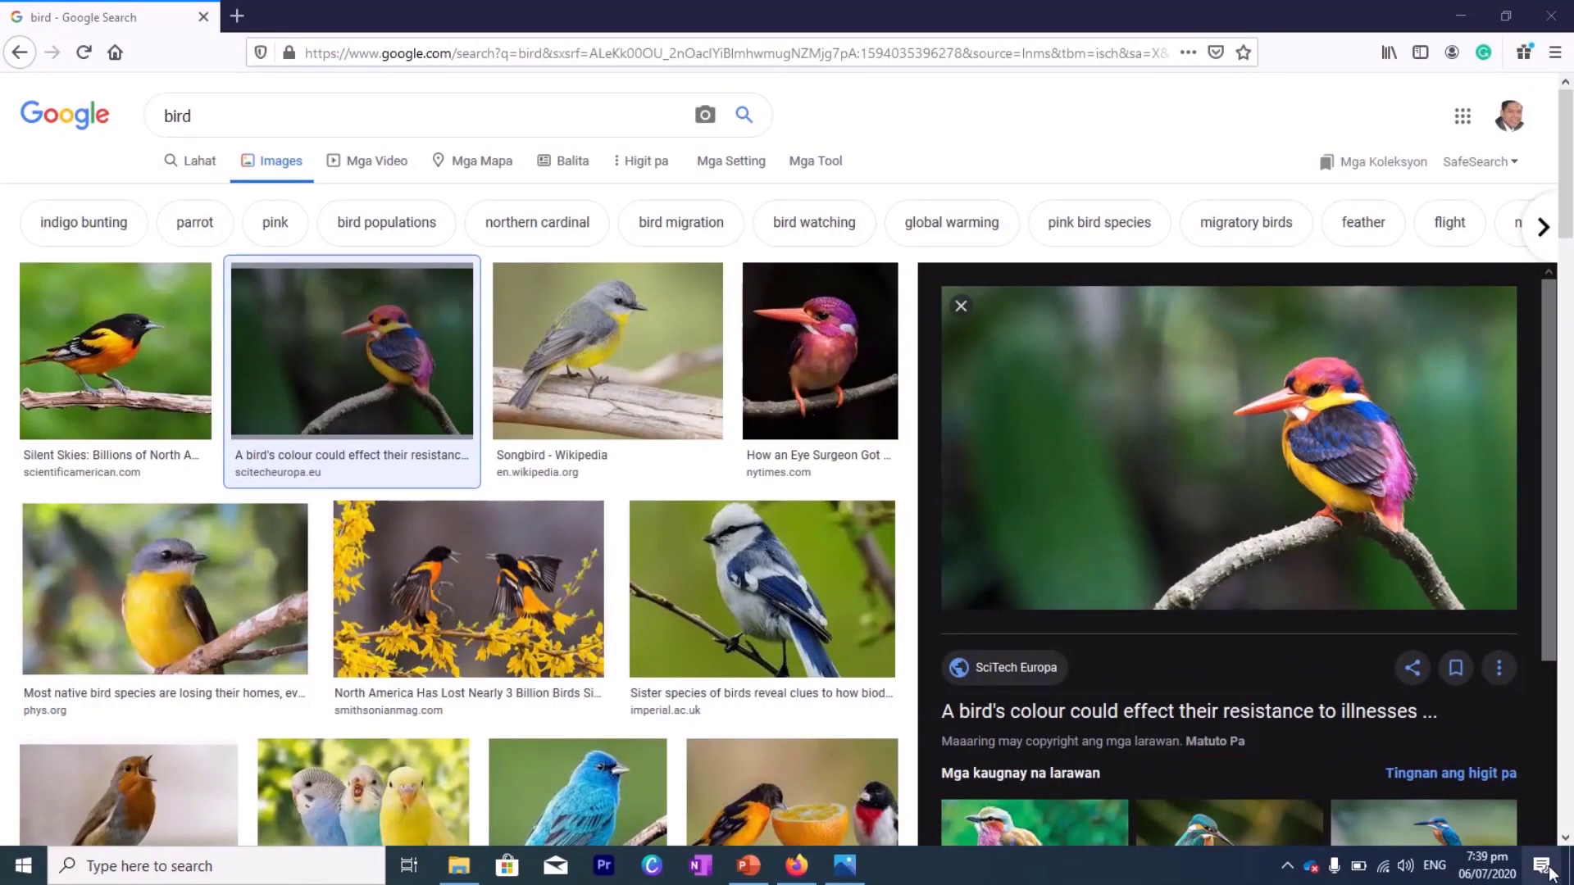
click(1545, 867)
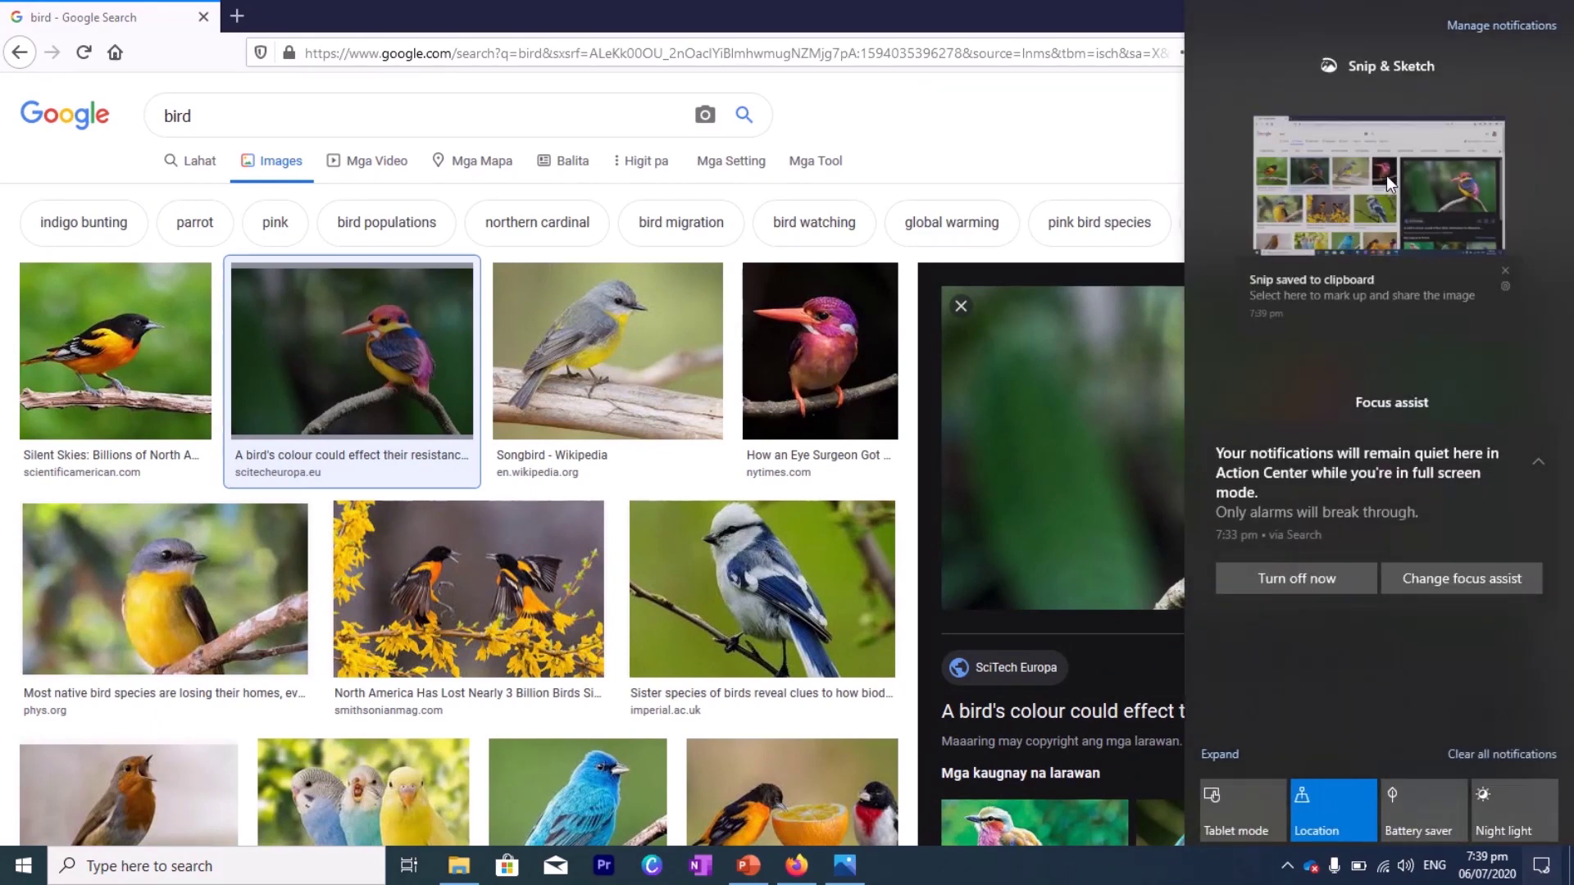
Step: Open the new window snip and save it as PNG 'Firefox Window' in Pictures
click(1385, 175)
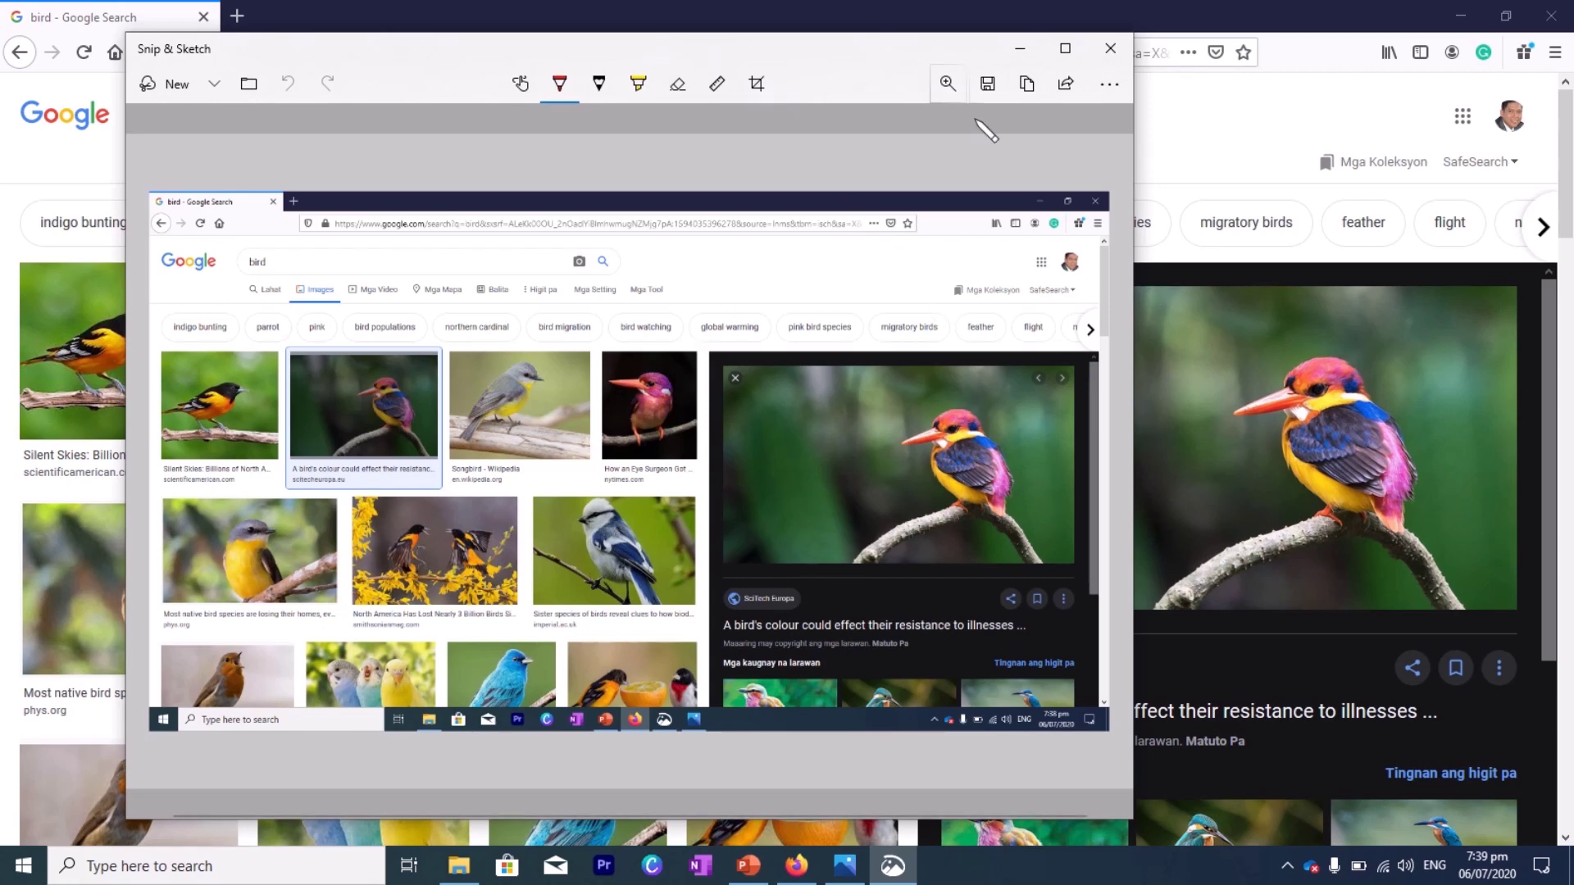
click(989, 85)
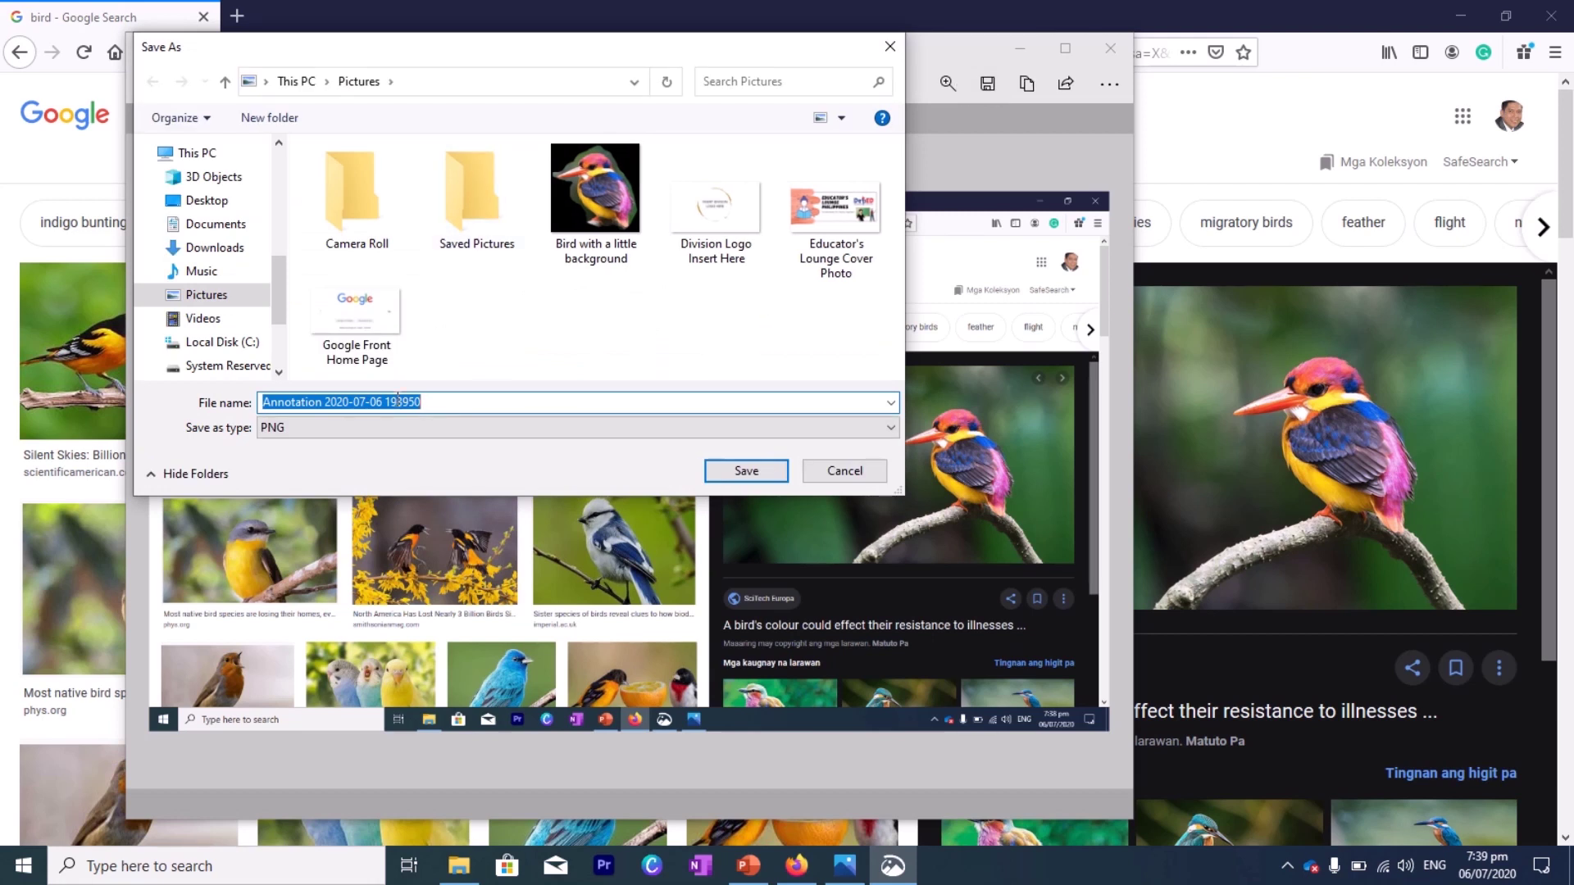
text(Firefo)
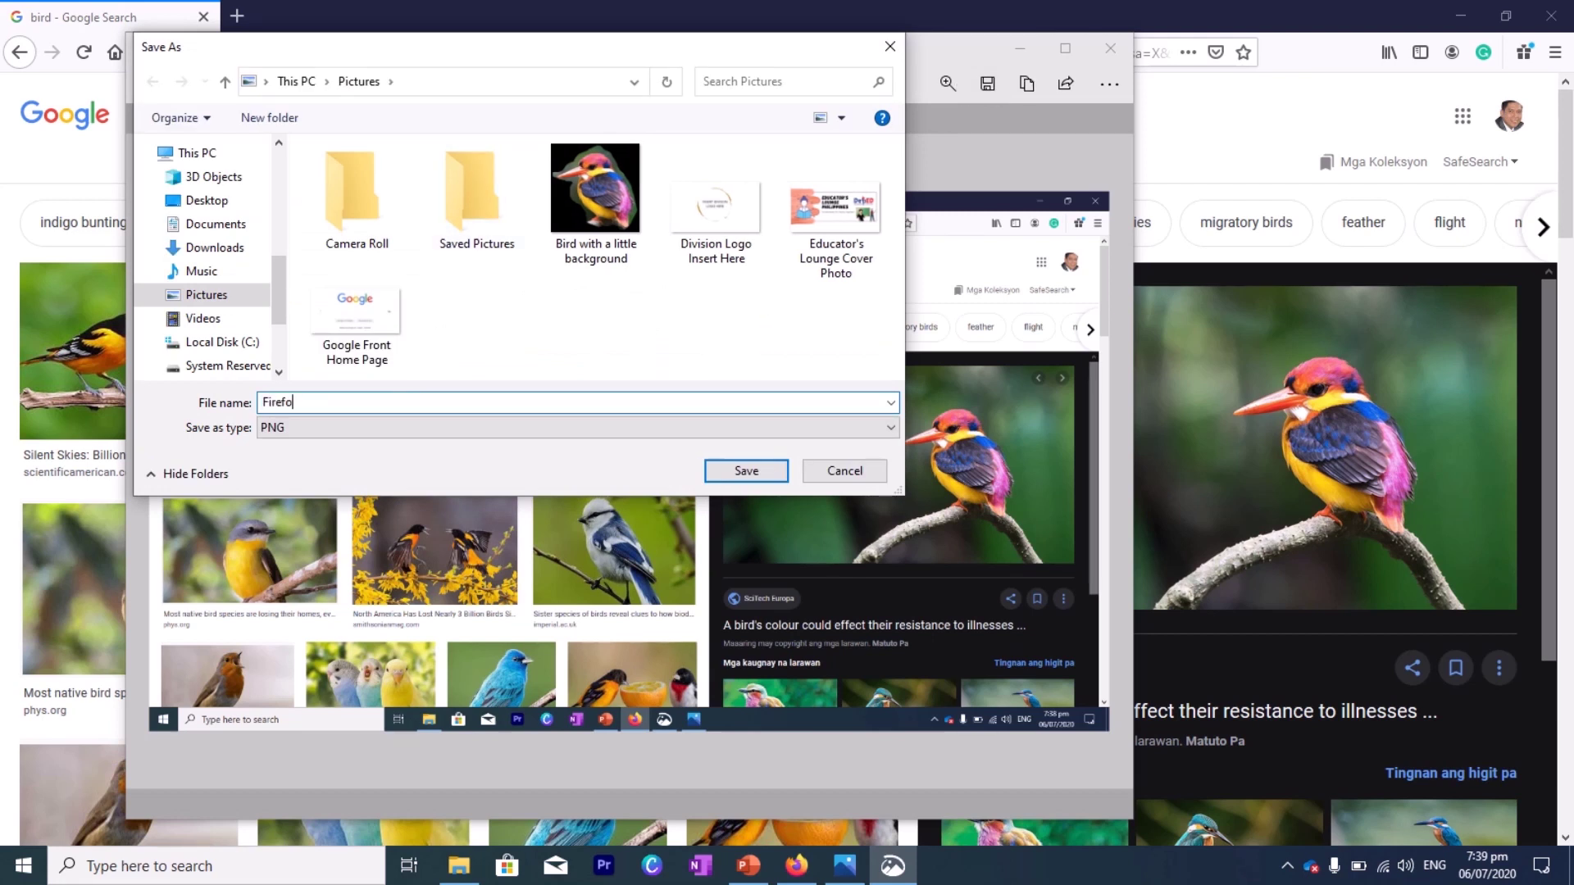
text(x Window)
click(767, 474)
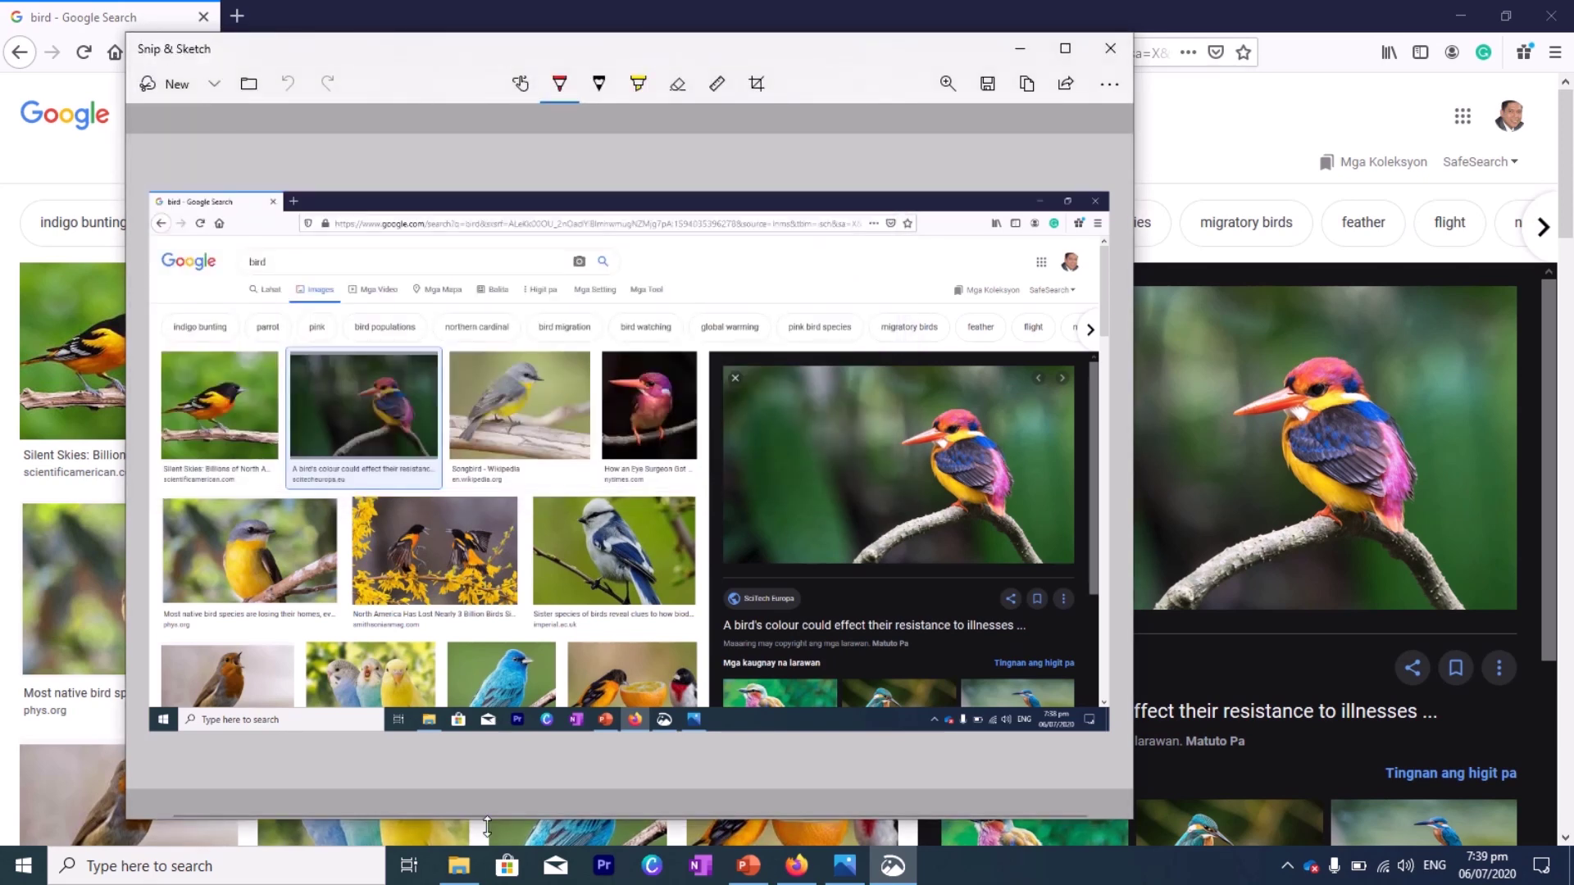
mouse_move(459, 866)
click(459, 865)
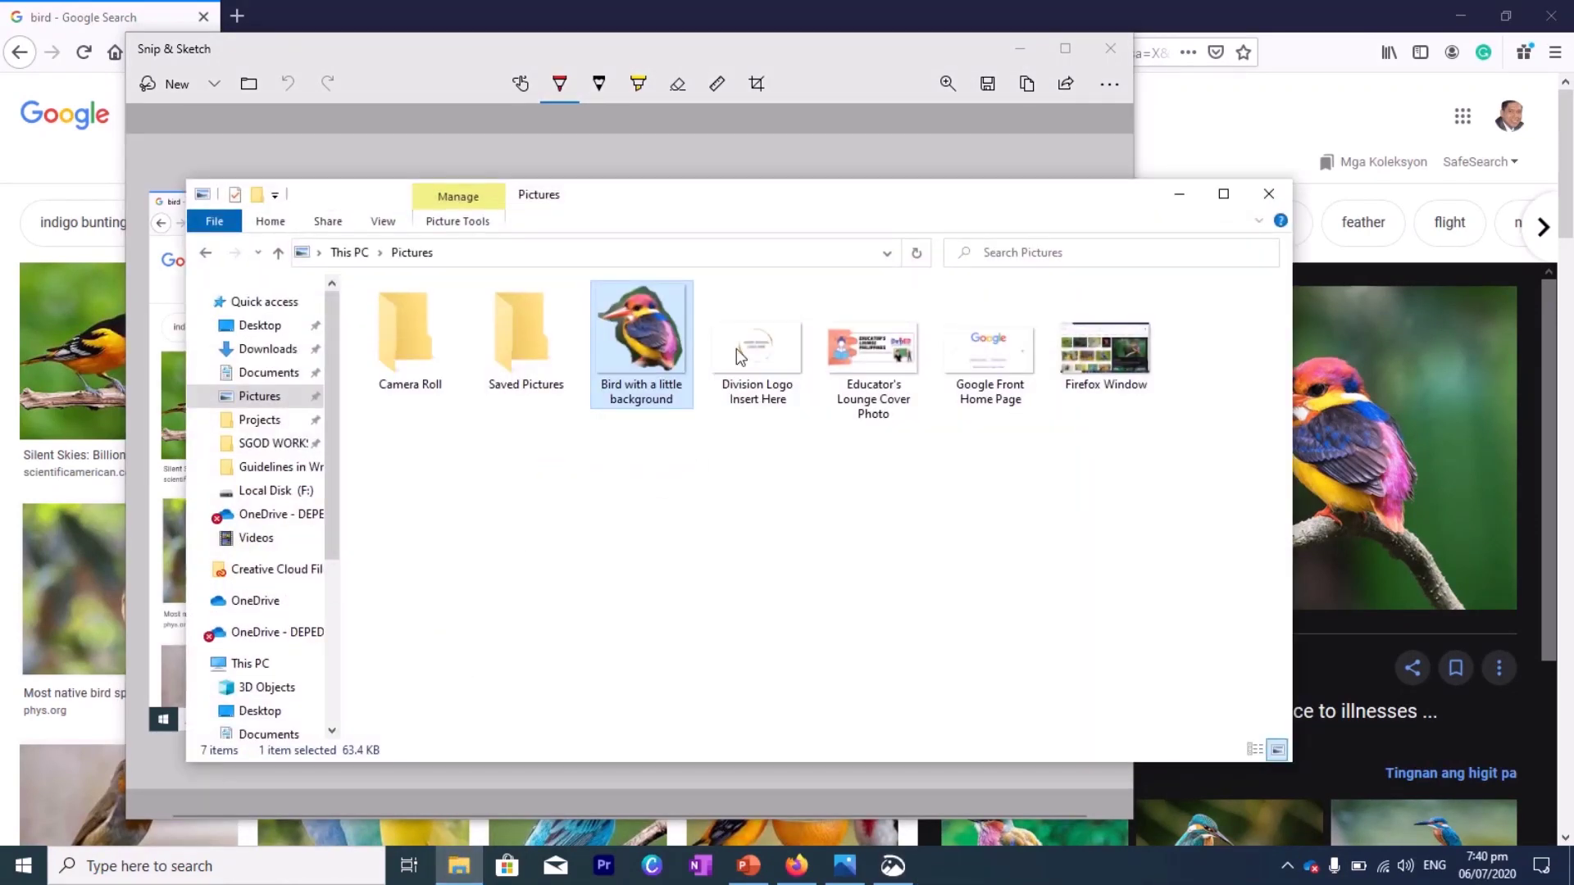
click(1105, 349)
right_click(1104, 349)
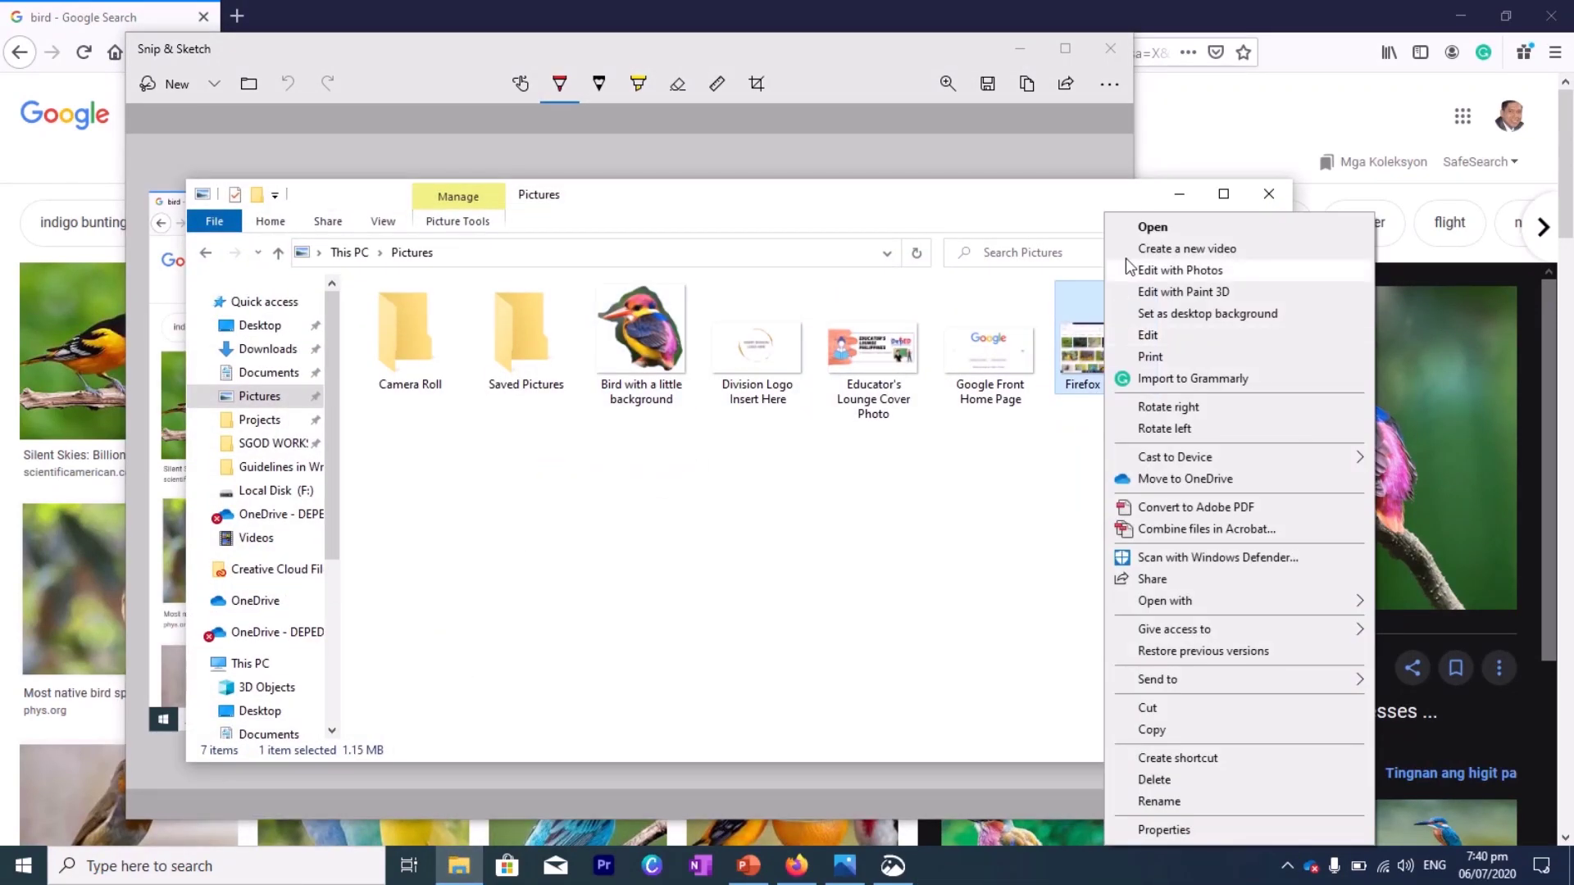
click(1140, 228)
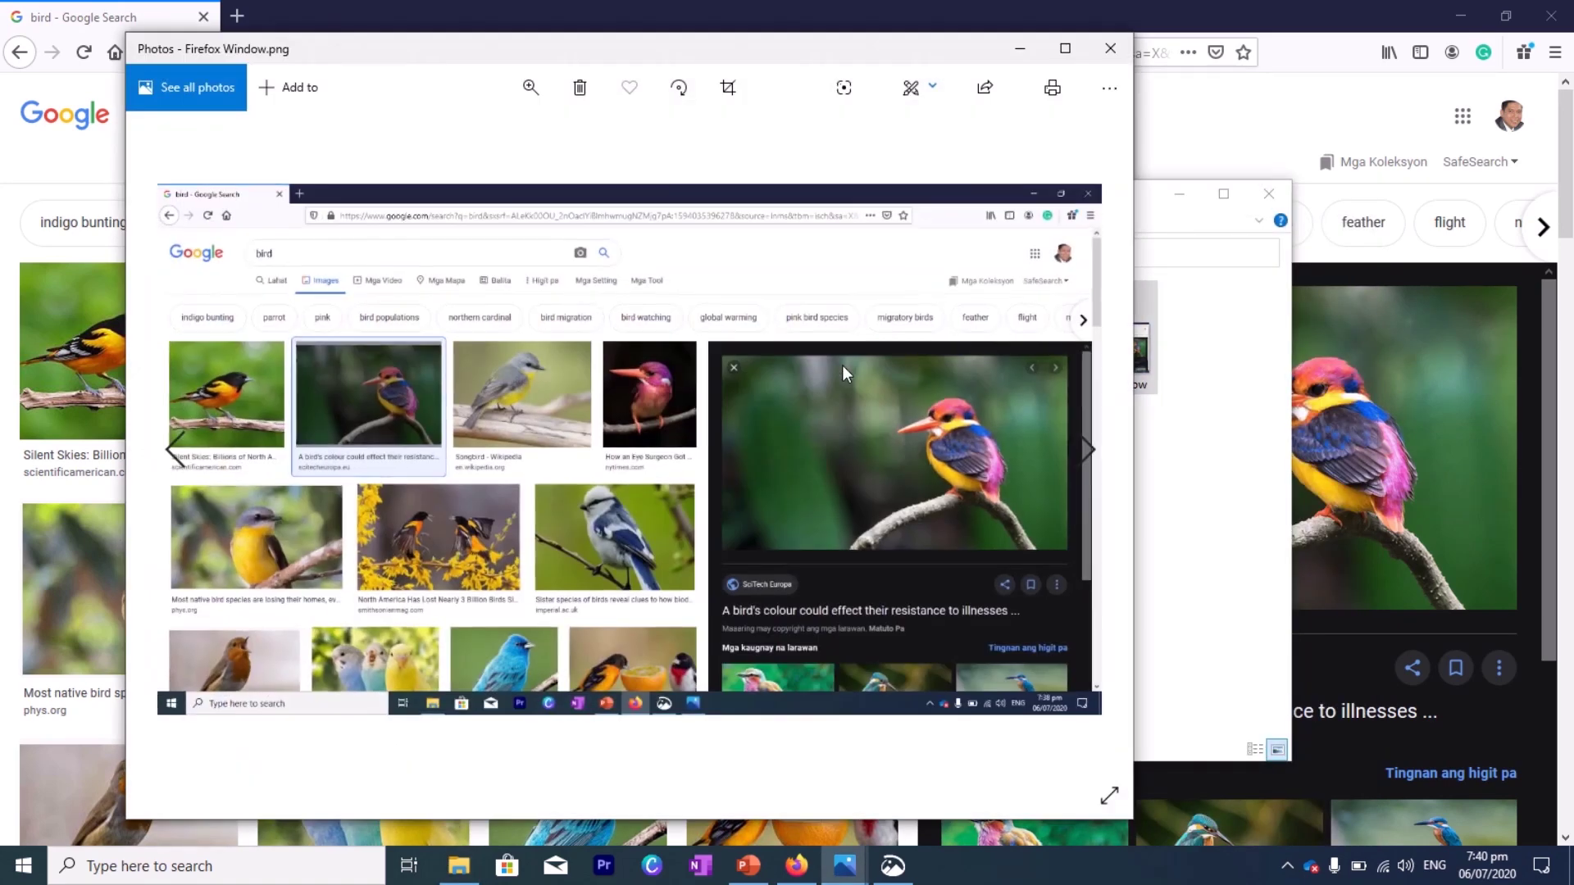
click(1094, 51)
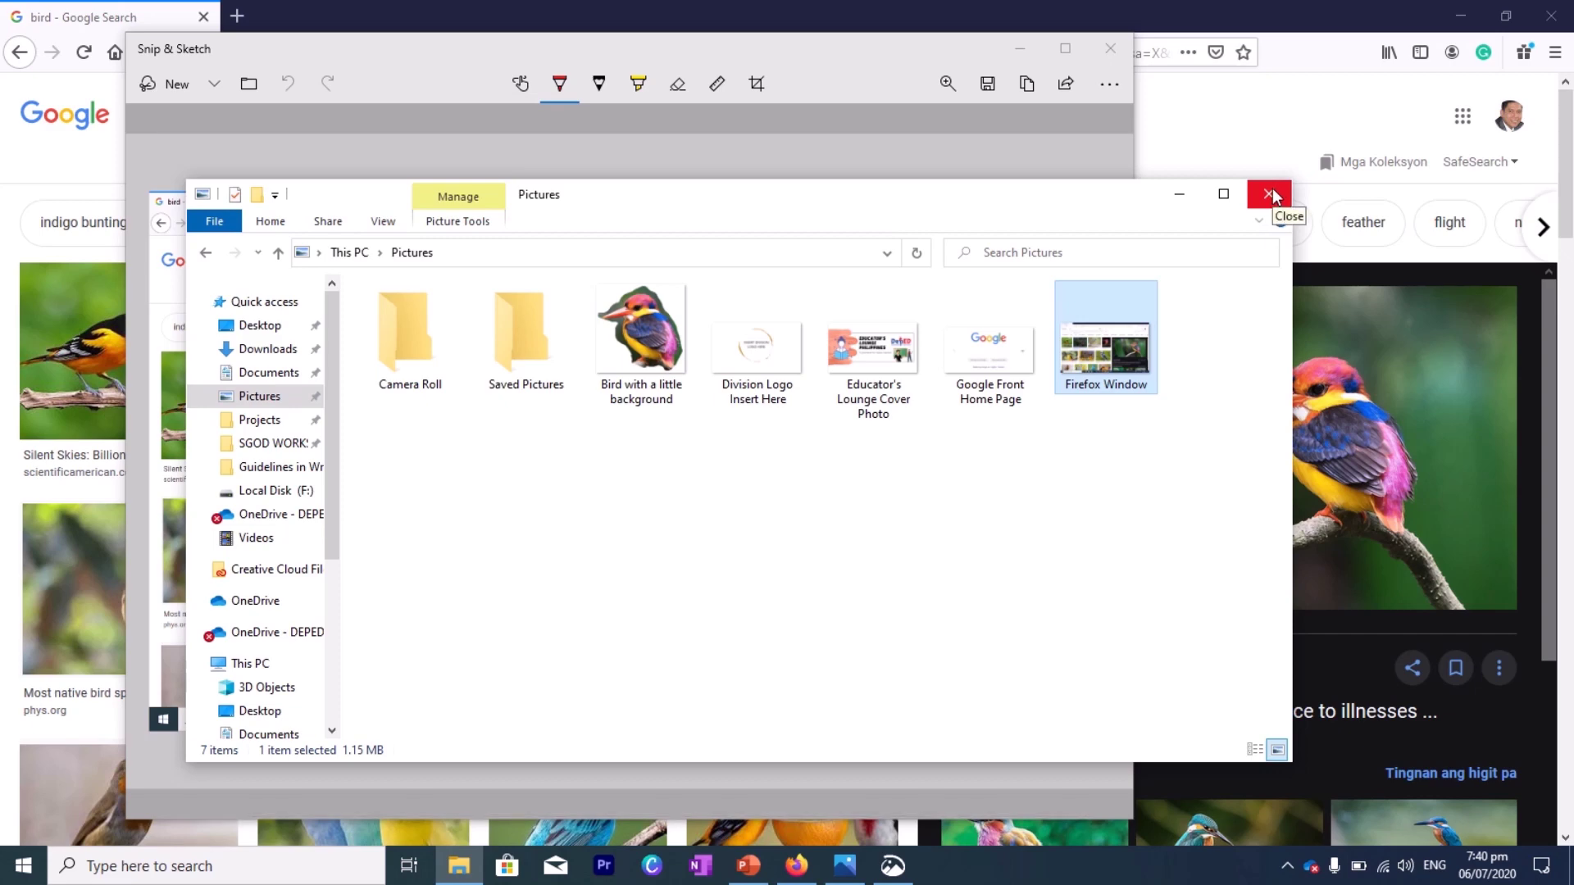
click(1270, 195)
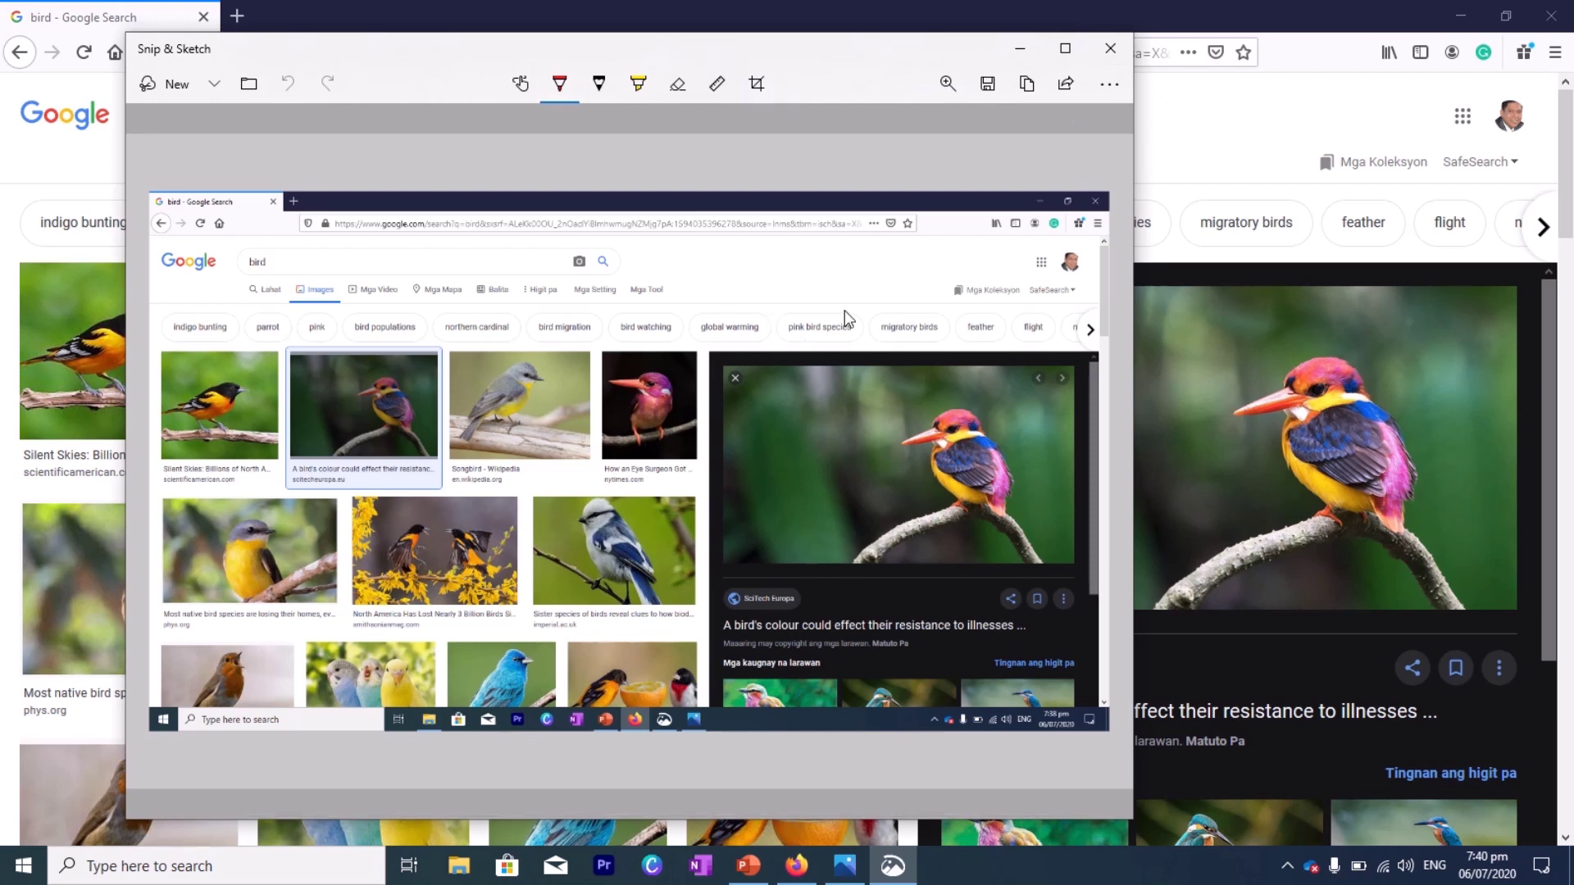
Step: Close the snip editor and capture a full-screen snip of the Google Images bird page
click(1110, 48)
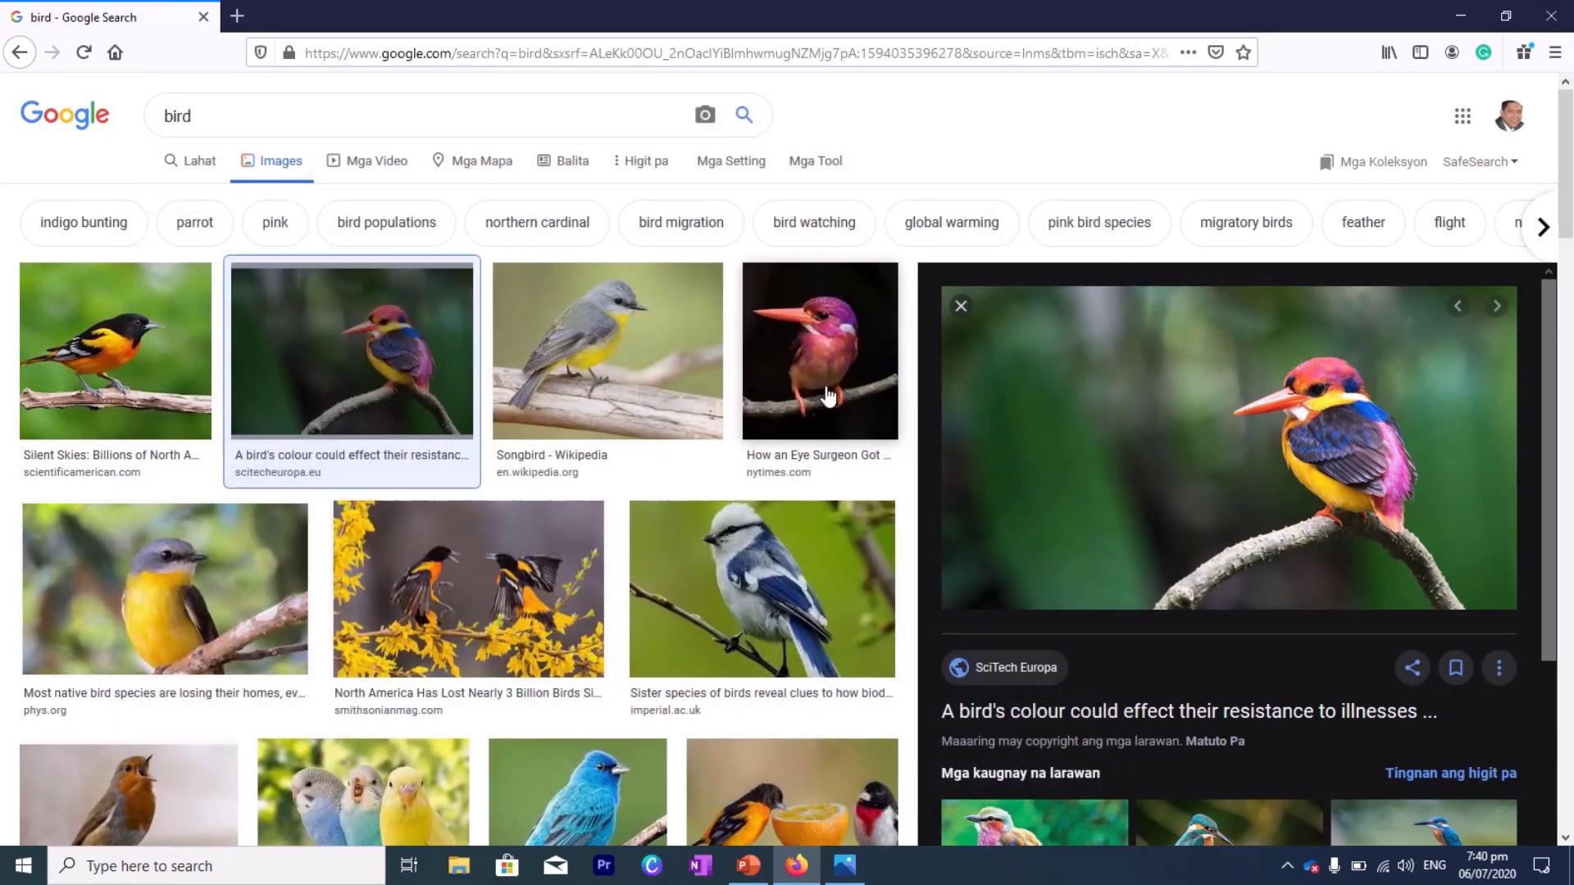
key(super+shift+s)
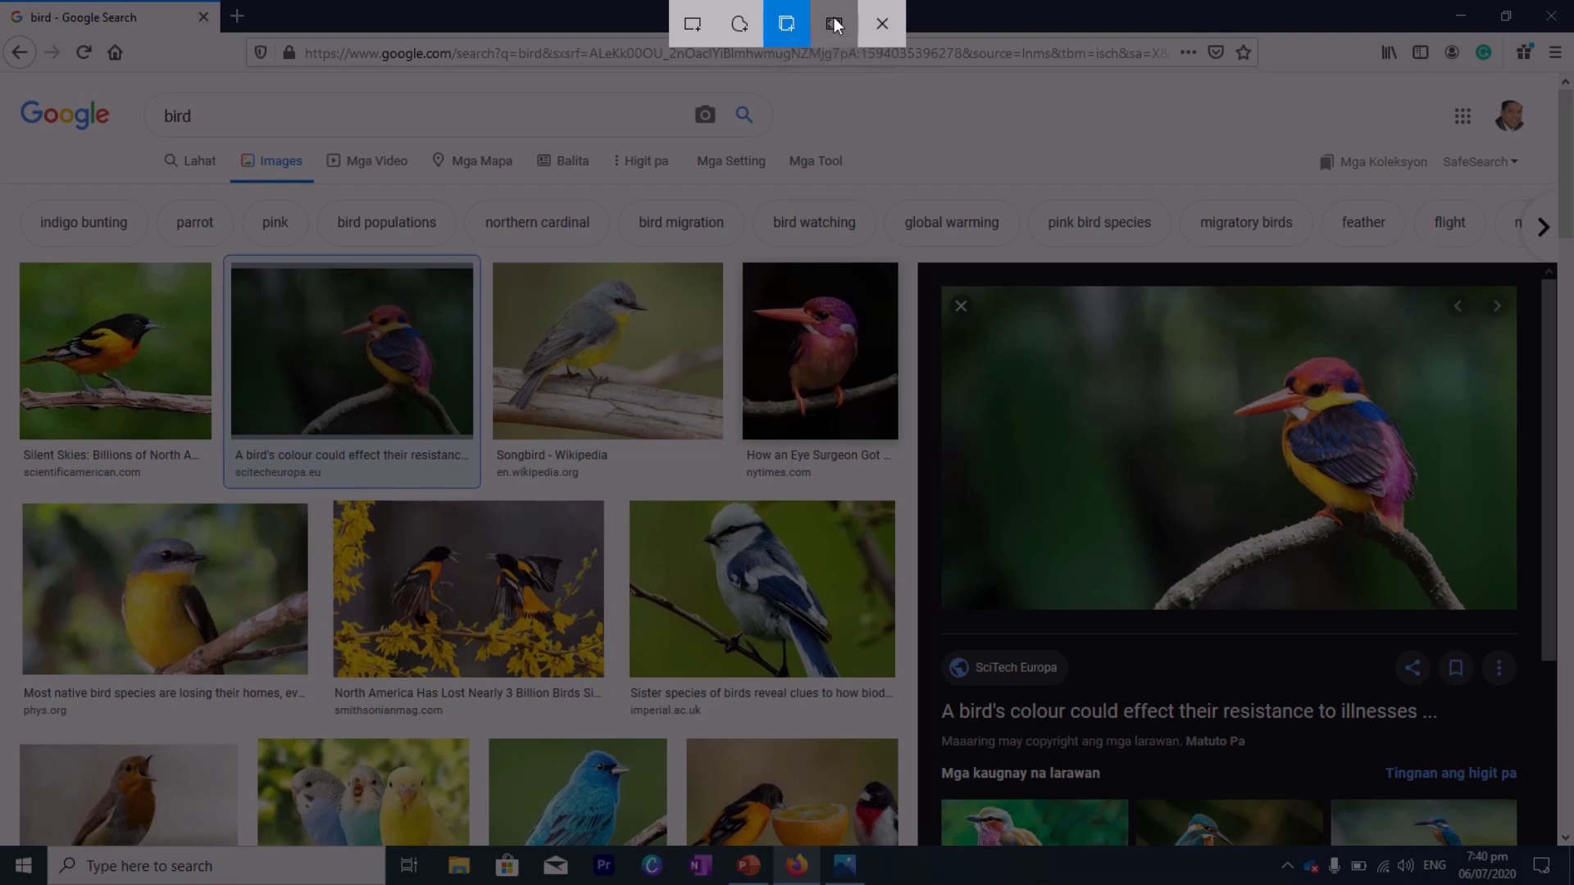
click(834, 23)
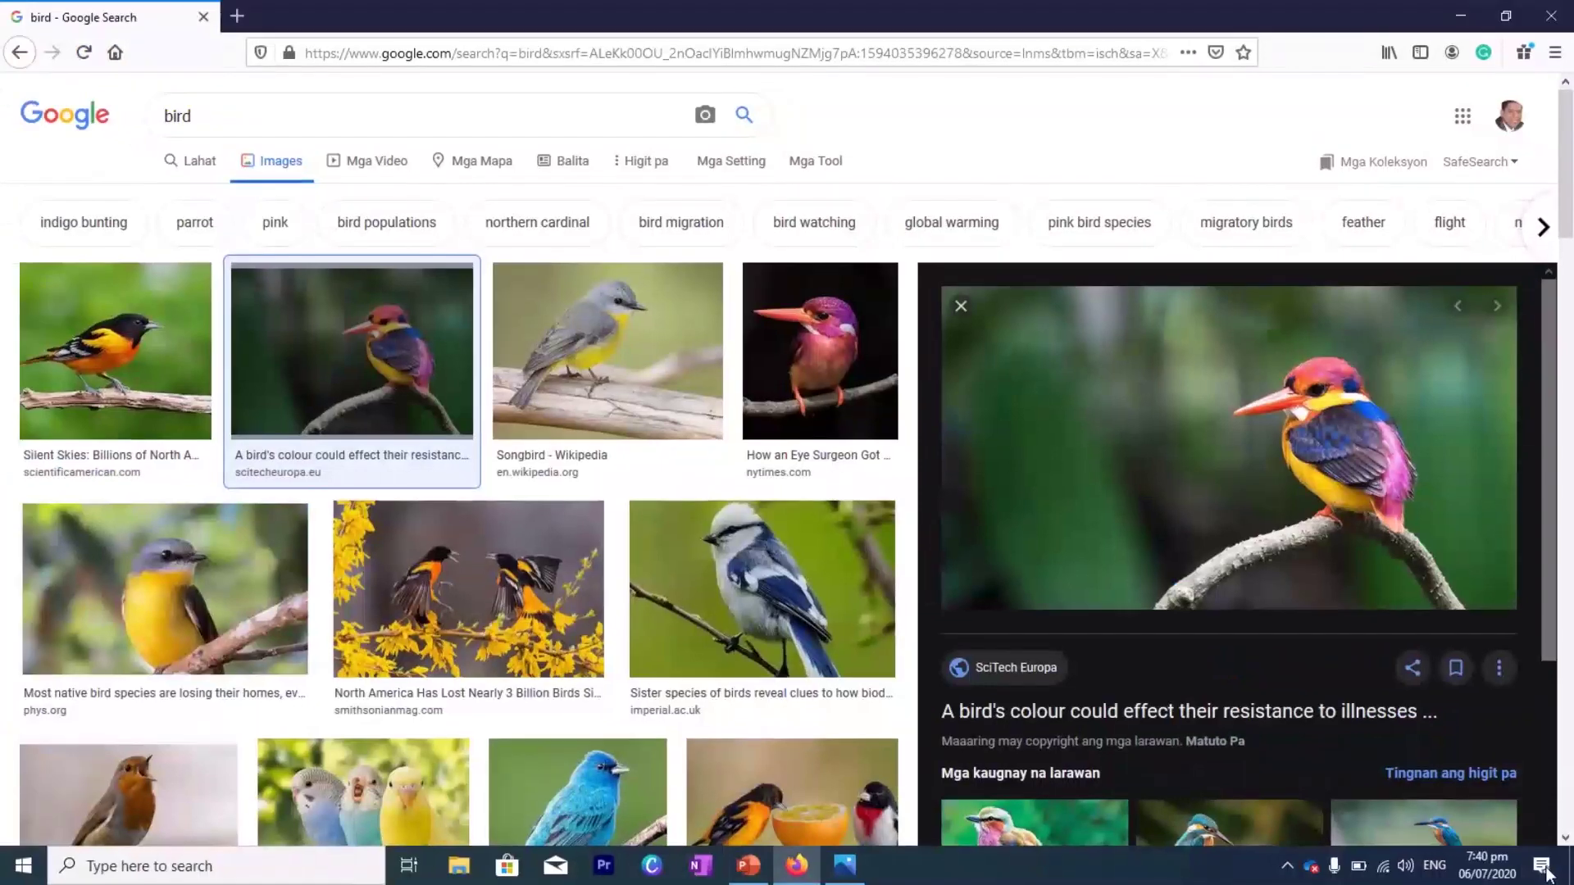
Step: Open the full-screen snip from the Action Center notification for markup in Snip & Sketch
click(1508, 845)
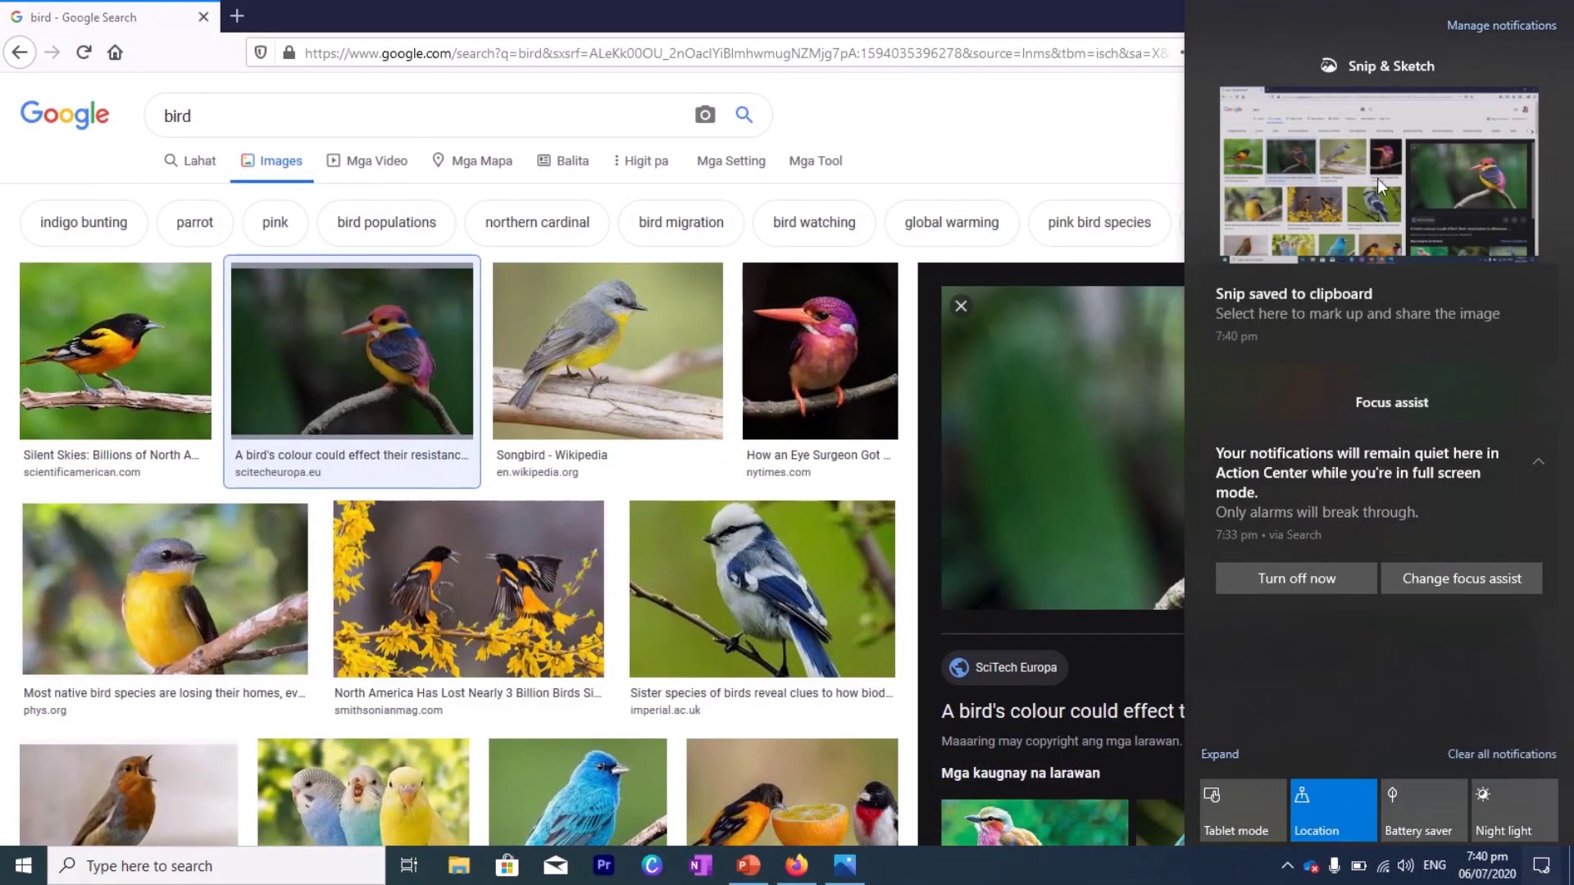
click(1382, 175)
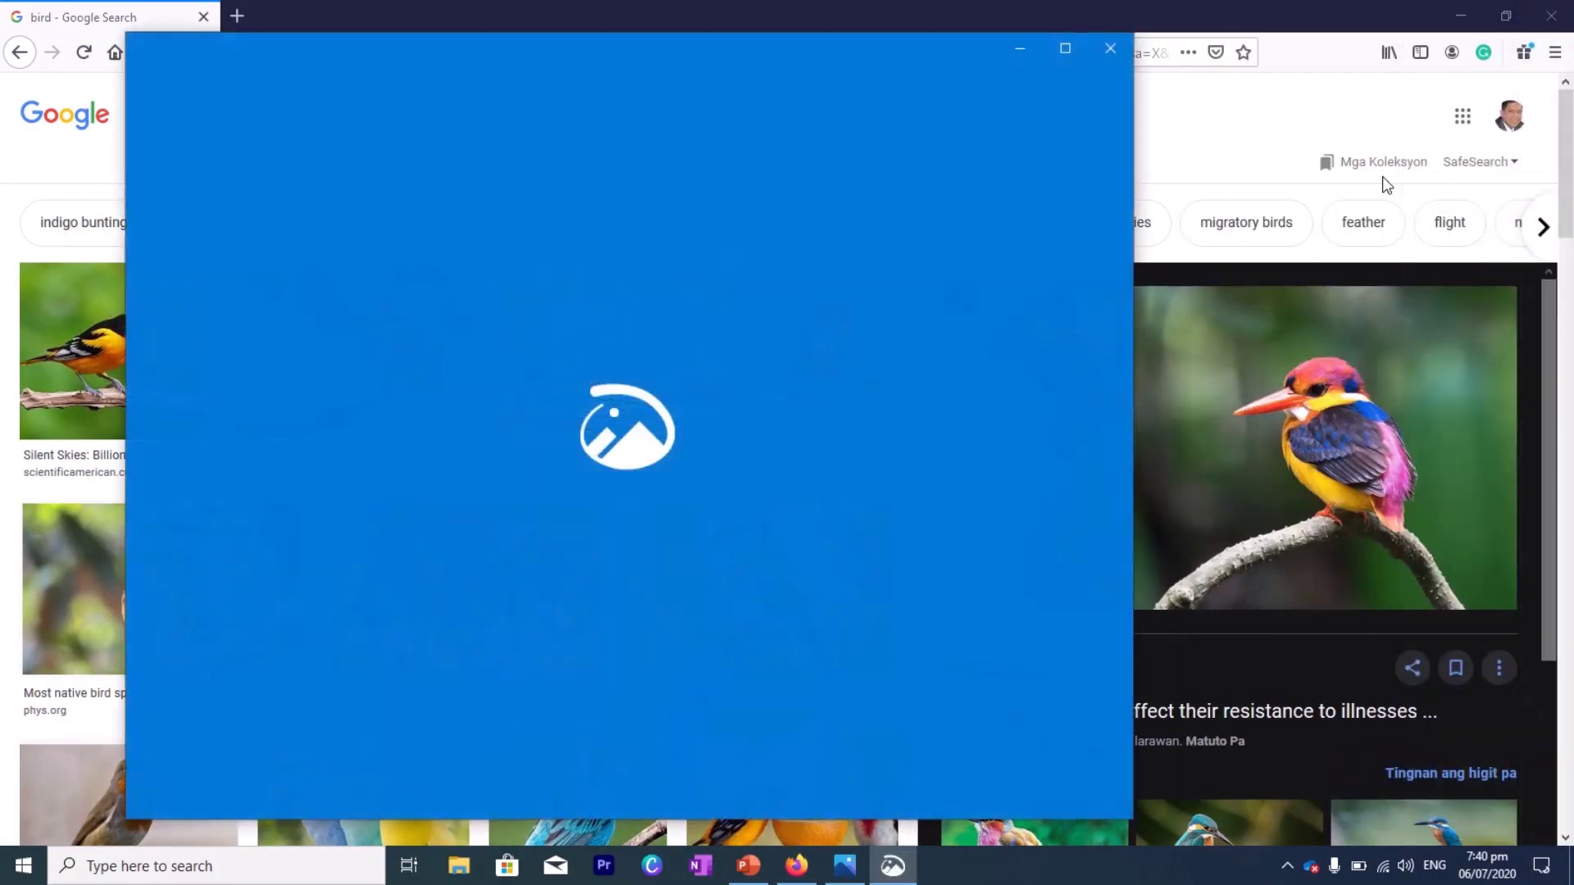